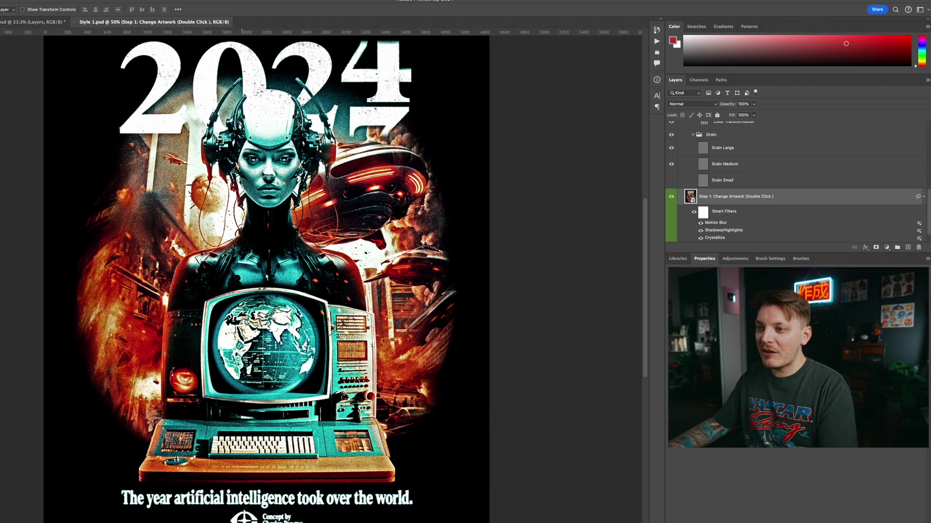
Step: Examine the textured robot artwork in Style 1.psd, from the full composition to the face details
key("z")
left_click(187, 211)
left_click_drag(188, 151, 139, 169)
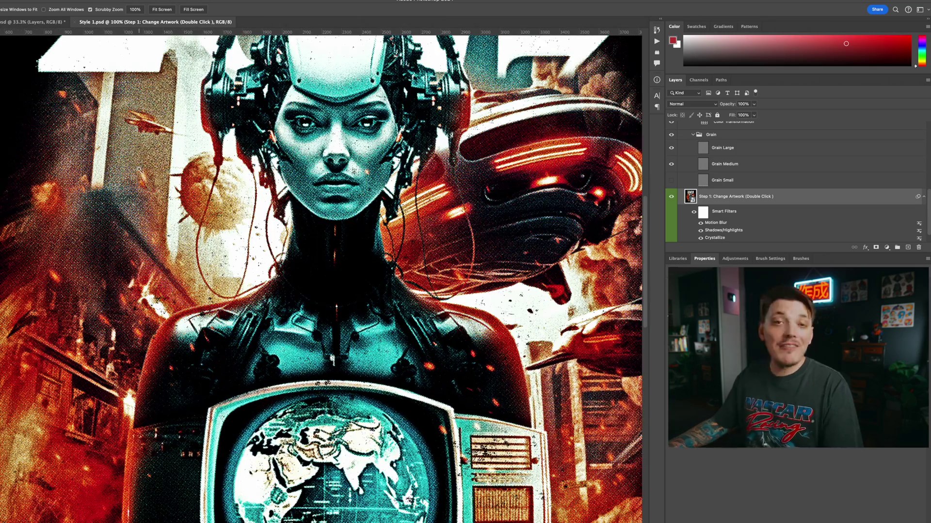
left_click(139, 168, "alt")
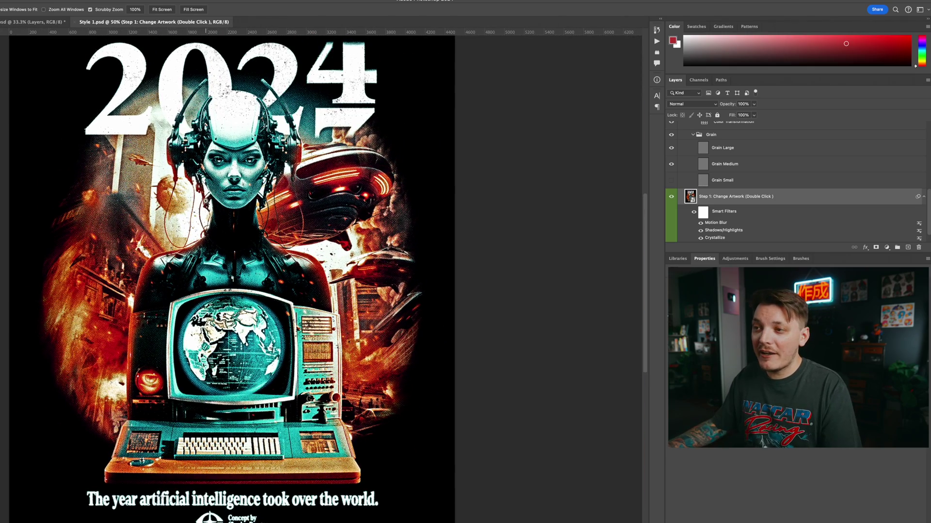
left_click(205, 200)
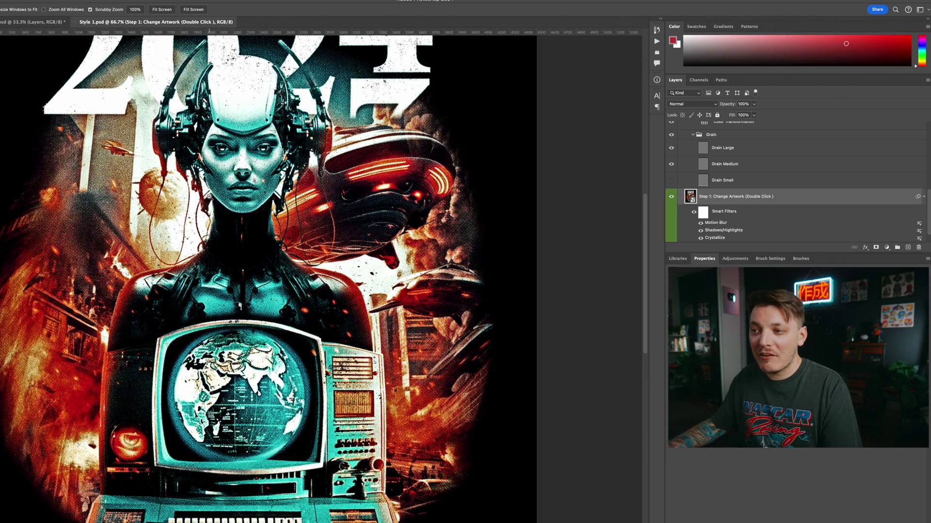
left_click(191, 167, "alt")
left_click(250, 238)
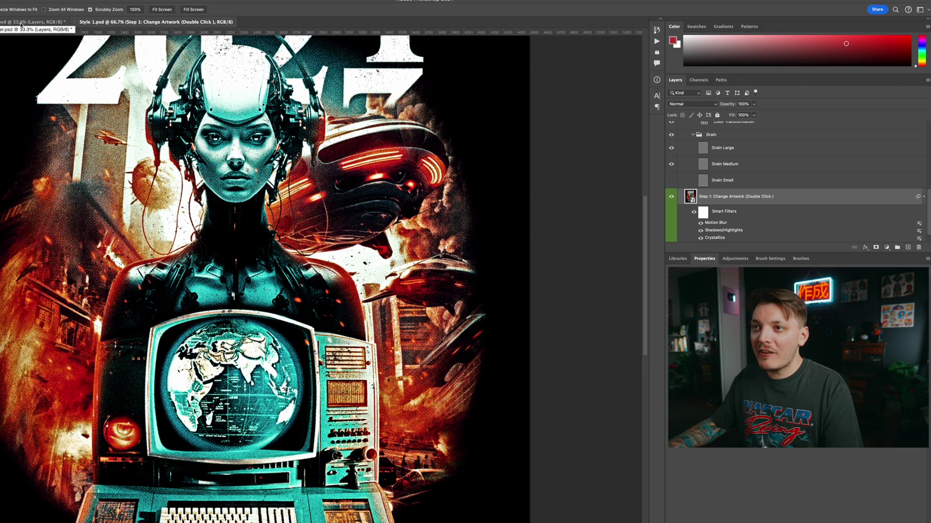
Step: Switch to the layered 2024 poster document and collapse its Layers group
left_click(21, 24)
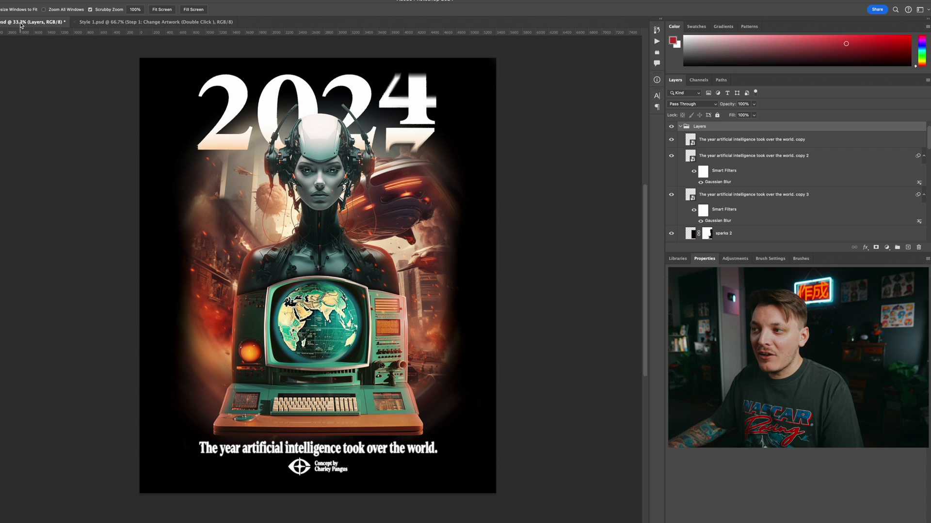
scroll(378, 199, "right", 3)
scroll(371, 204, "up", 1)
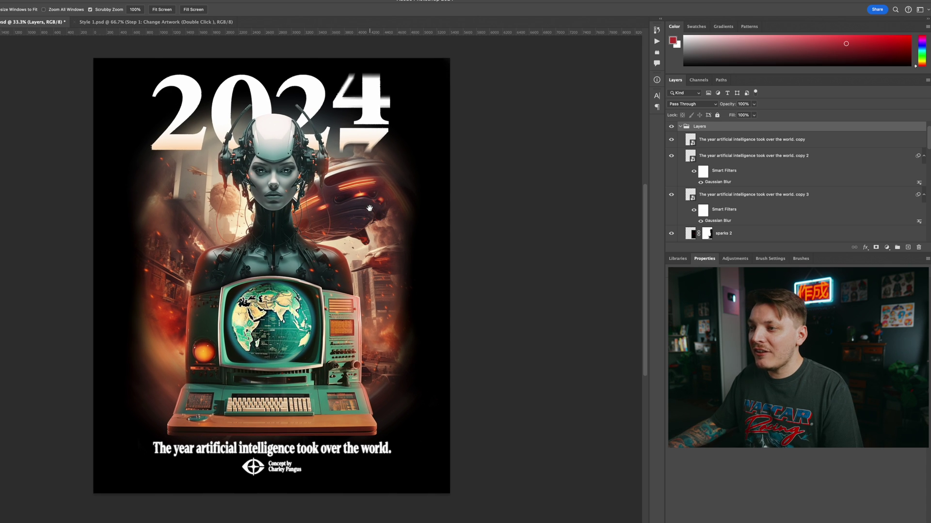
left_click(680, 126)
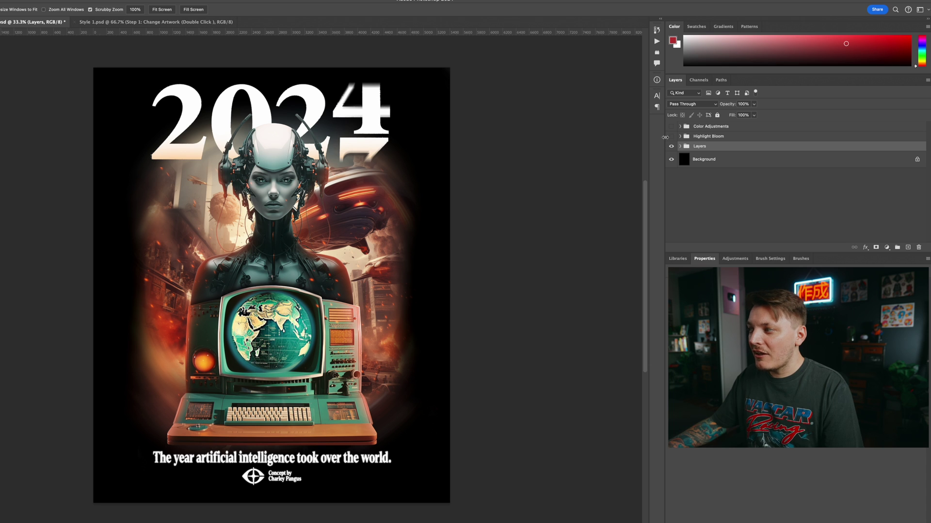
Step: Compare the area around the robot's head with the Highlight Bloom group shown and hidden
left_click(672, 138)
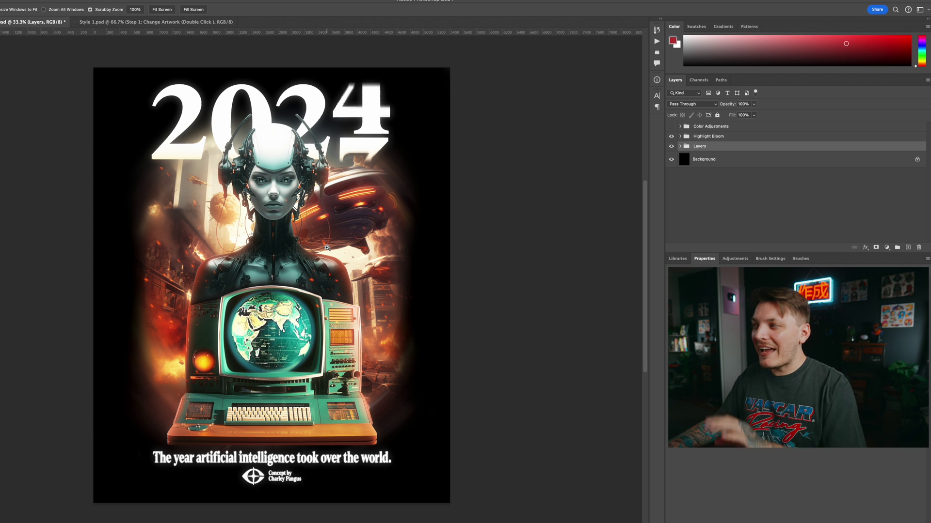
left_click(323, 152)
left_click(328, 152)
left_click_drag(253, 147, 301, 196)
left_click(672, 136)
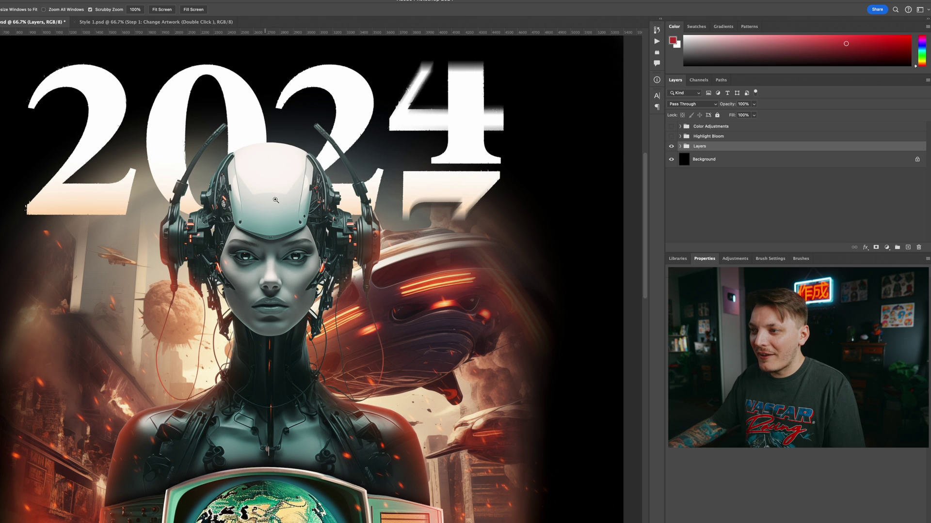
left_click(671, 136)
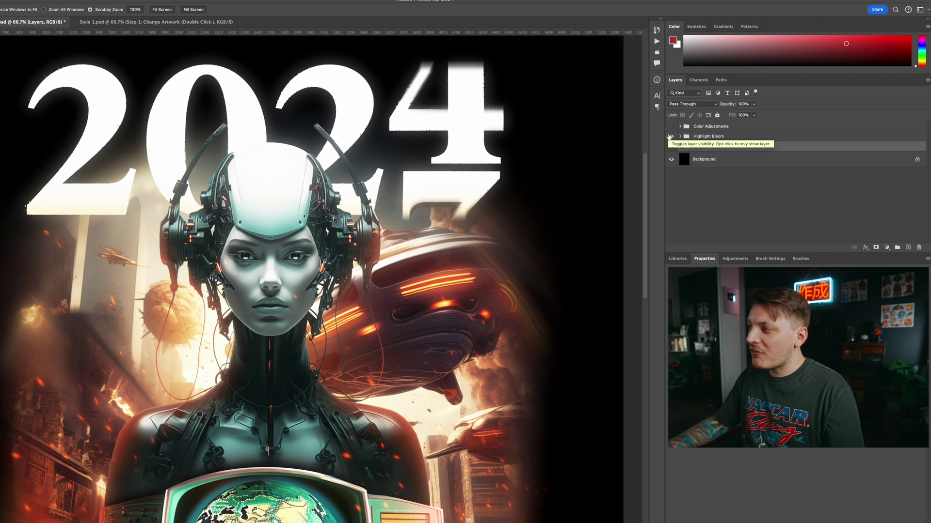
left_click(671, 137)
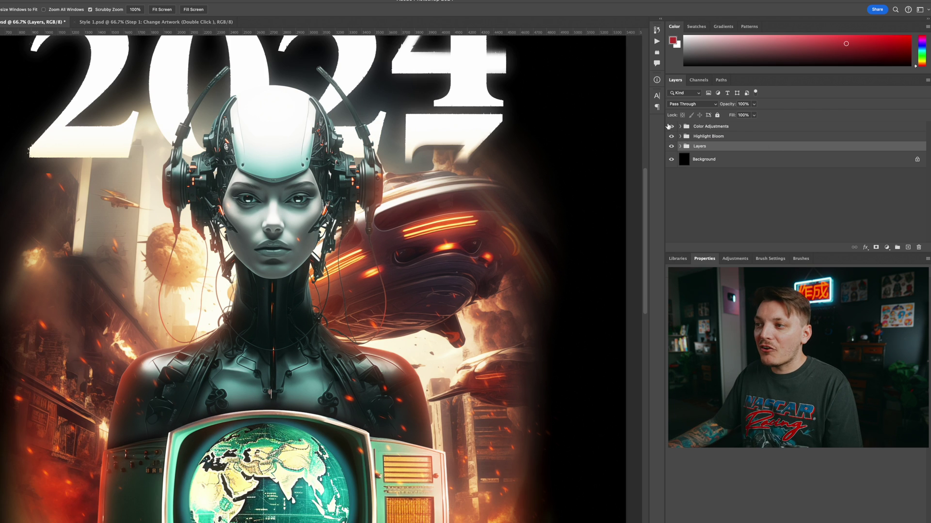
Step: Preview the poster with the Color Adjustments and Highlight Bloom groups shown, leaving both hidden
left_click(671, 126)
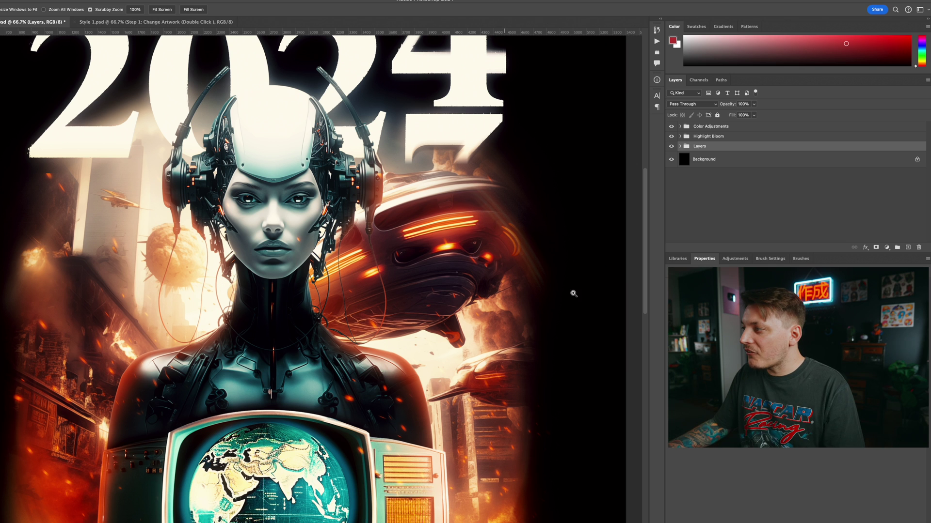
left_click(672, 126)
left_click(672, 136)
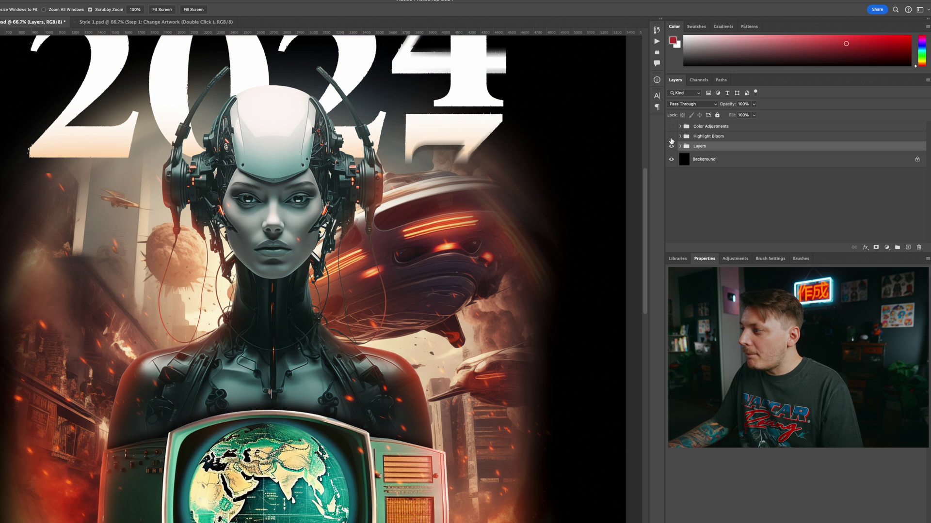
Step: Expand the Layers group and hide its contents except the bottom city copy layer with the Radial Blur
left_click(680, 146)
left_click_drag(673, 160, 677, 230)
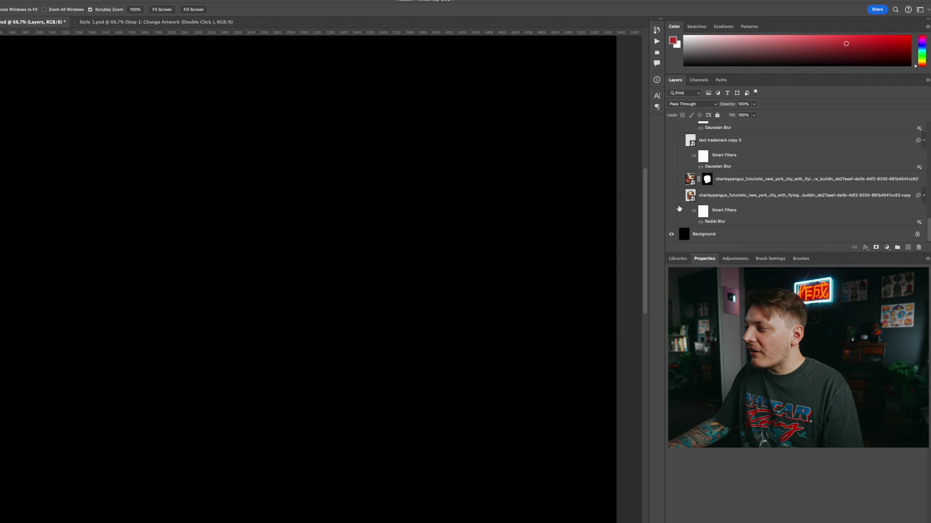
left_click(672, 196)
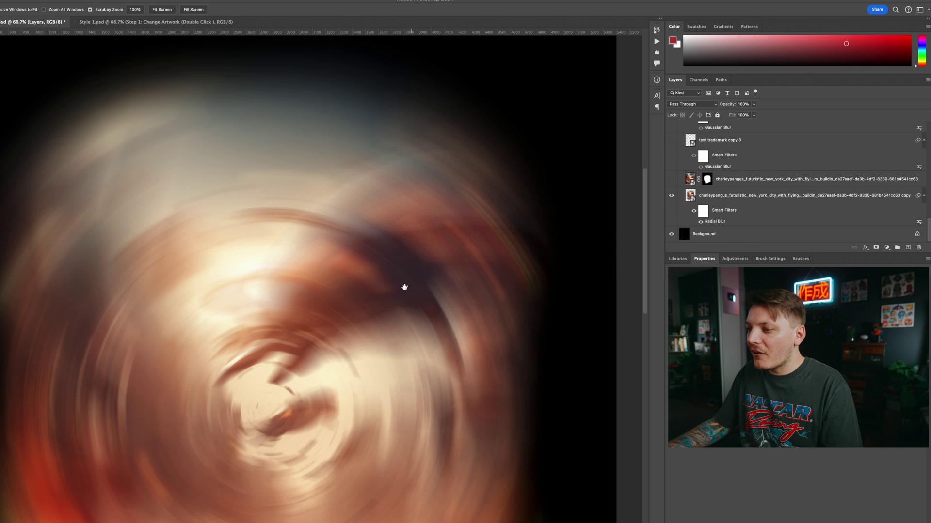
Step: Examine the city copy layer with its Radial Blur smart filter off and on, including the blurred outer edge
left_click_drag(405, 287, 391, 193)
left_click(377, 227, "alt")
left_click_drag(363, 257, 341, 232)
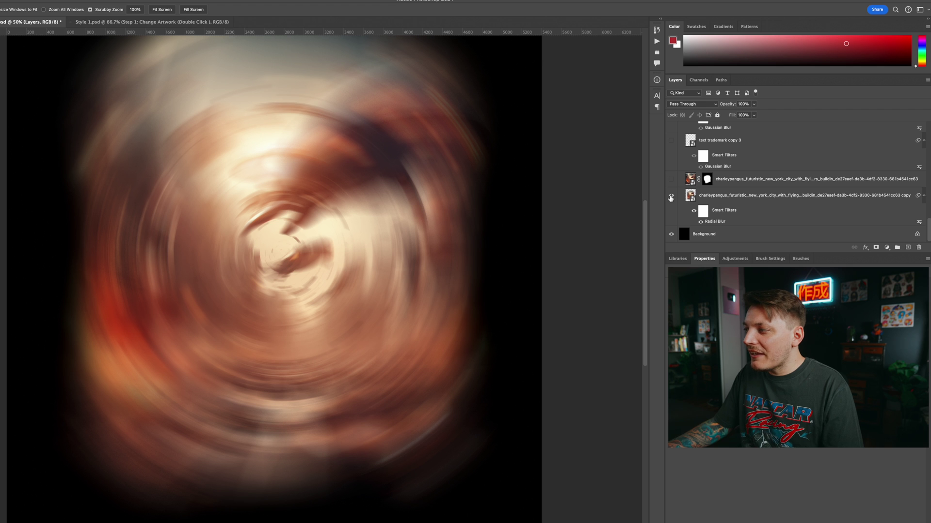
left_click(703, 196)
left_click(700, 222)
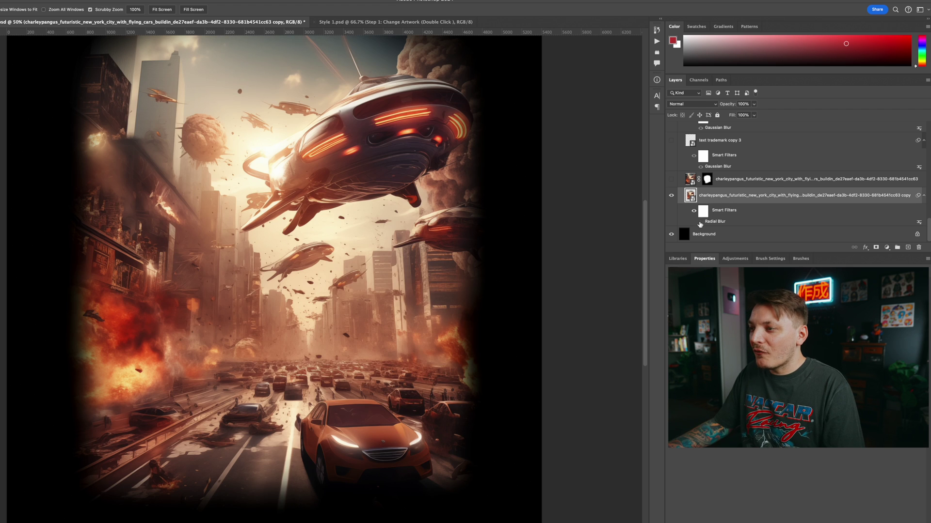
left_click_drag(383, 182, 363, 218)
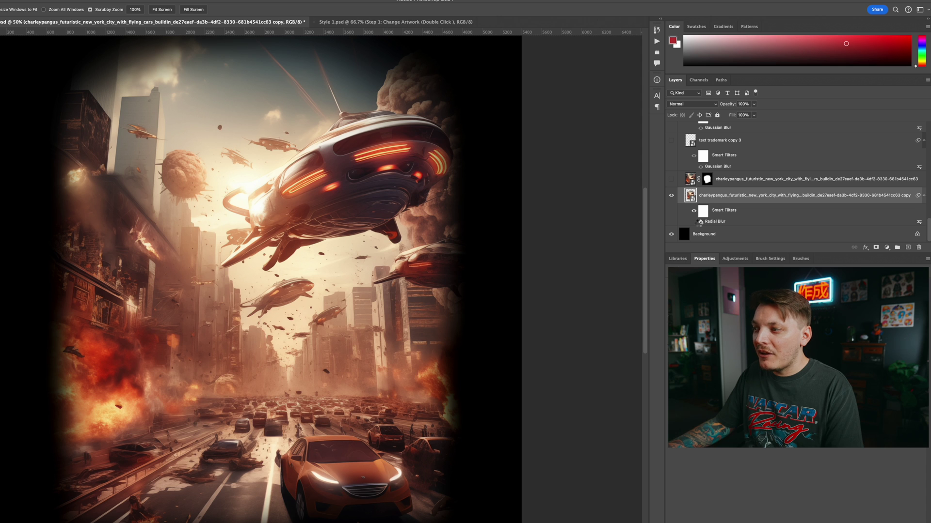
left_click(700, 222)
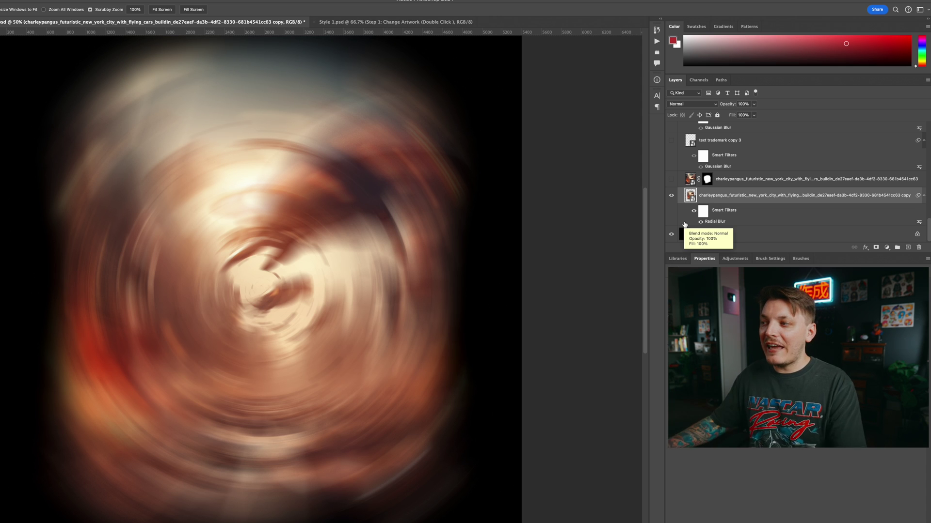
left_click(474, 183)
left_click(474, 183)
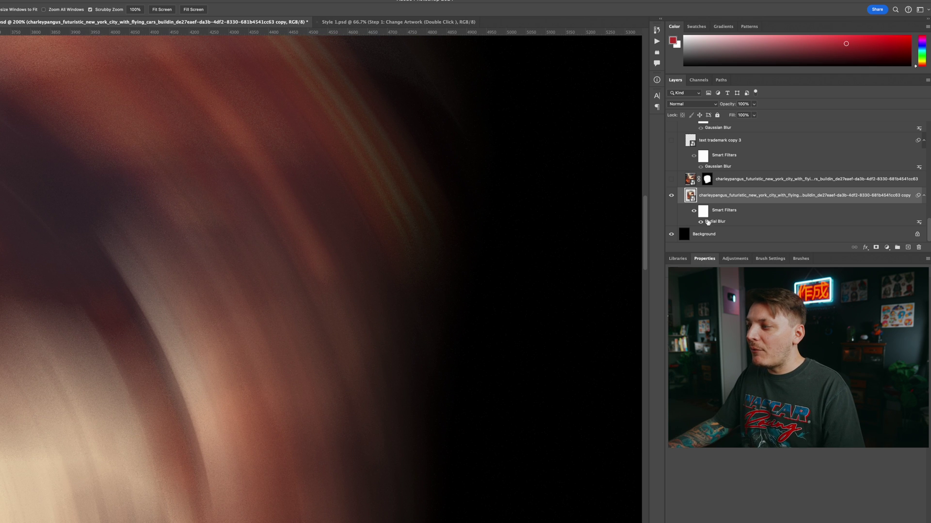
left_click(700, 221)
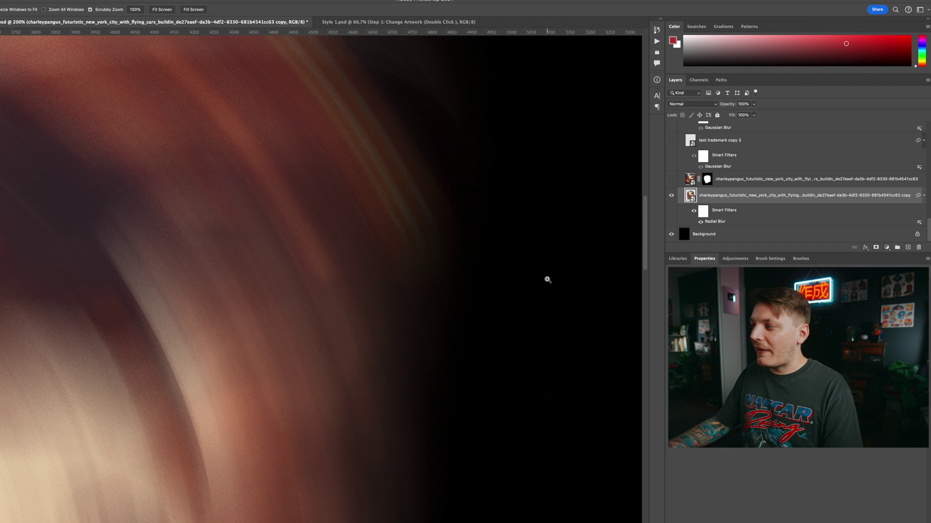
Step: Show the masked sharp city layer above the radially blurred copy and compare the scene with and without it
left_click(672, 180)
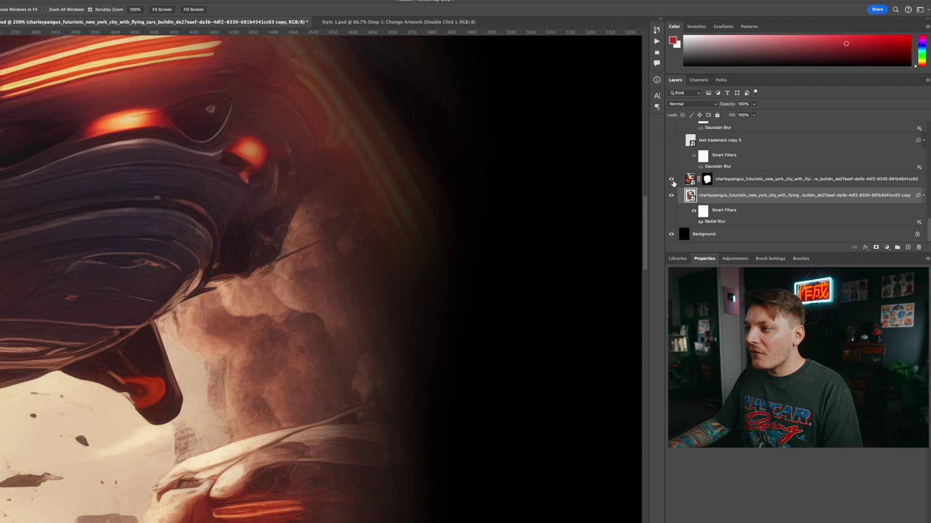
left_click_drag(274, 93, 518, 143)
left_click(362, 193, "alt")
left_click(362, 194, "alt")
left_click(361, 193, "alt")
left_click_drag(361, 194, 401, 134)
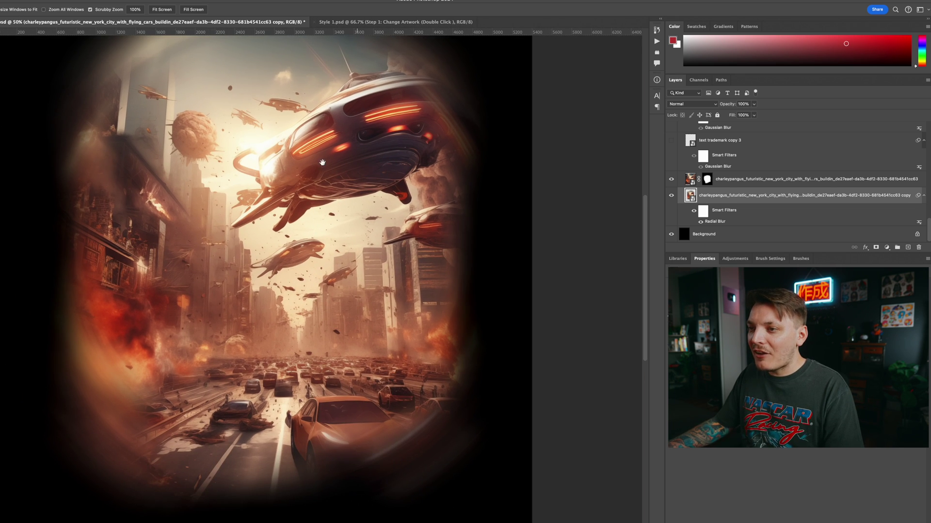
left_click(671, 179)
left_click(671, 180)
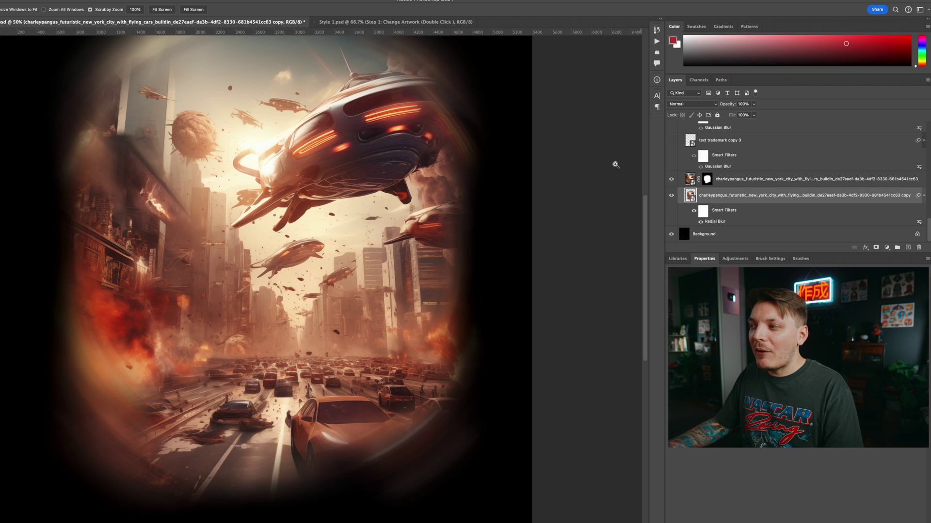
Step: Examine how the sharp city image blends into the radially blurred edges of the scene
left_click_drag(436, 130, 463, 130)
left_click_drag(464, 132, 580, 225)
left_click_drag(372, 245, 505, 211)
left_click(323, 226, "alt")
left_click(323, 226, "alt")
left_click_drag(368, 245, 366, 170)
left_click(313, 204)
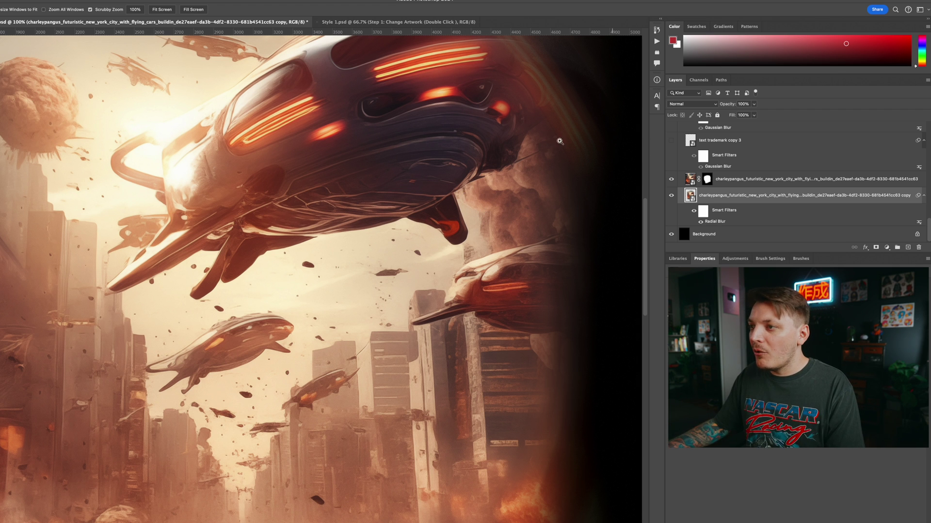
Step: Inspect the spaceship's glowing details up close and review the whole city scene
left_click(353, 110)
left_click_drag(353, 110, 470, 248)
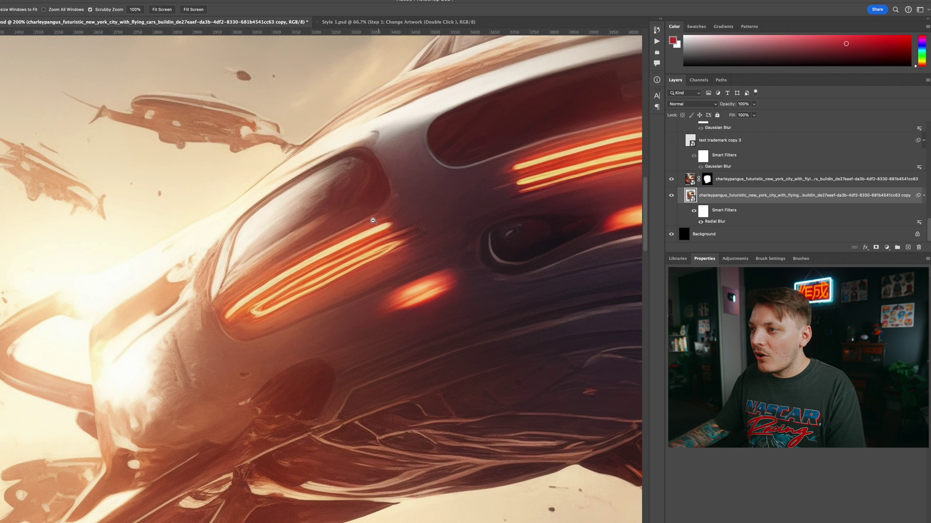
left_click(372, 220, "alt")
left_click(371, 220, "alt")
left_click_drag(385, 269, 372, 198)
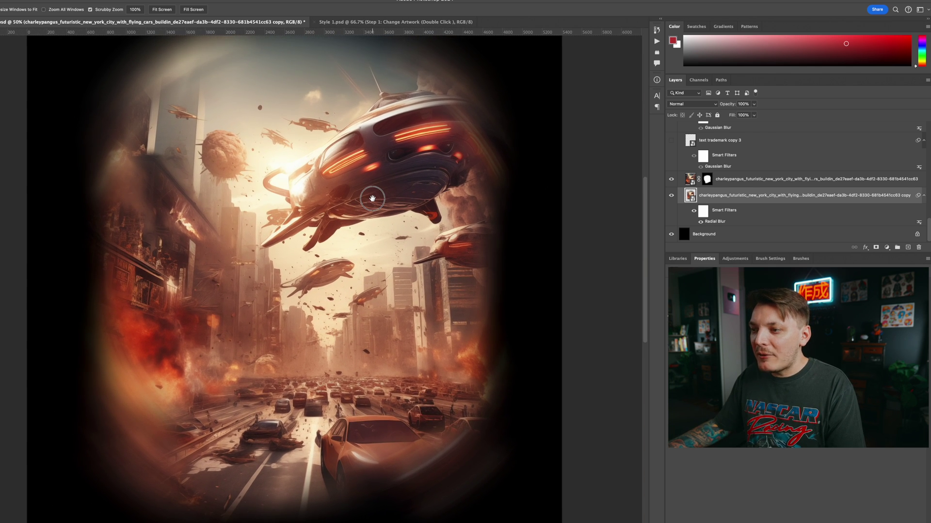
left_click(358, 195)
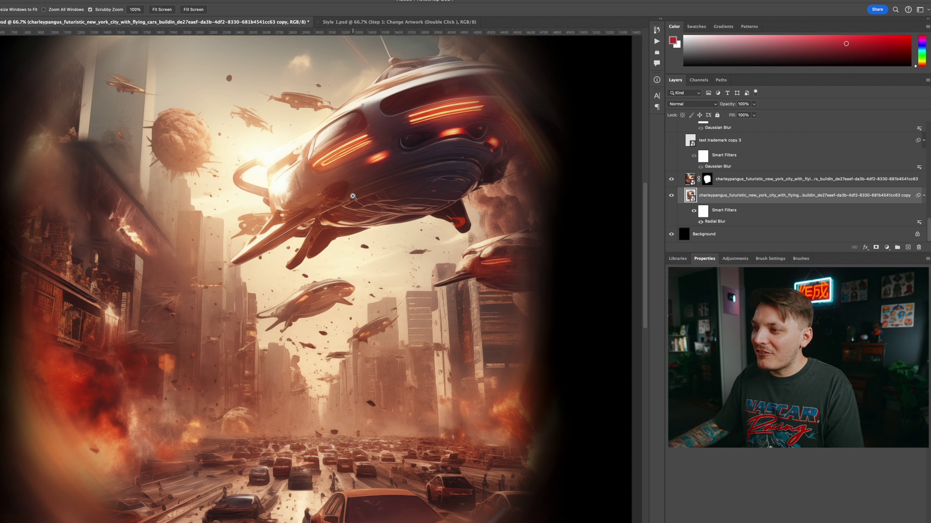
left_click(287, 191)
left_click(287, 191, "alt")
left_click(287, 191, "alt")
left_click_drag(368, 272, 361, 335)
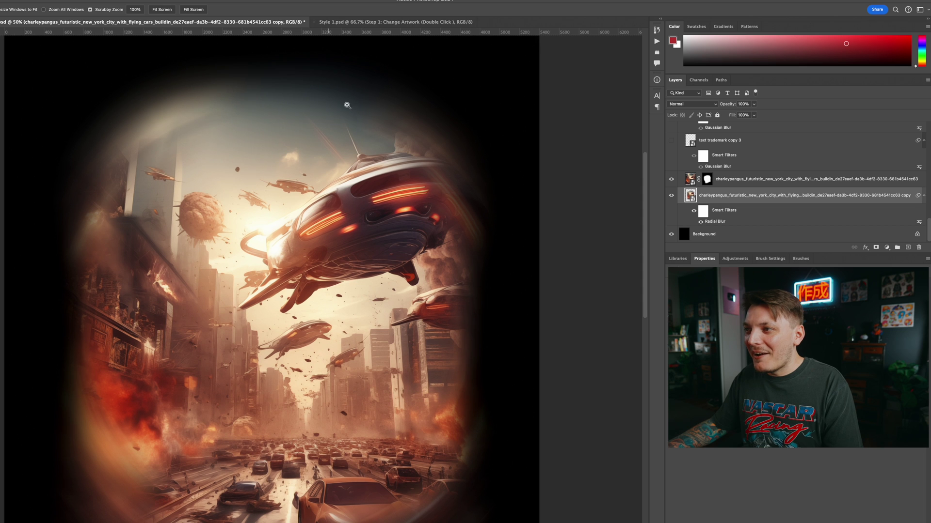
left_click_drag(259, 310, 251, 221)
left_click(266, 164)
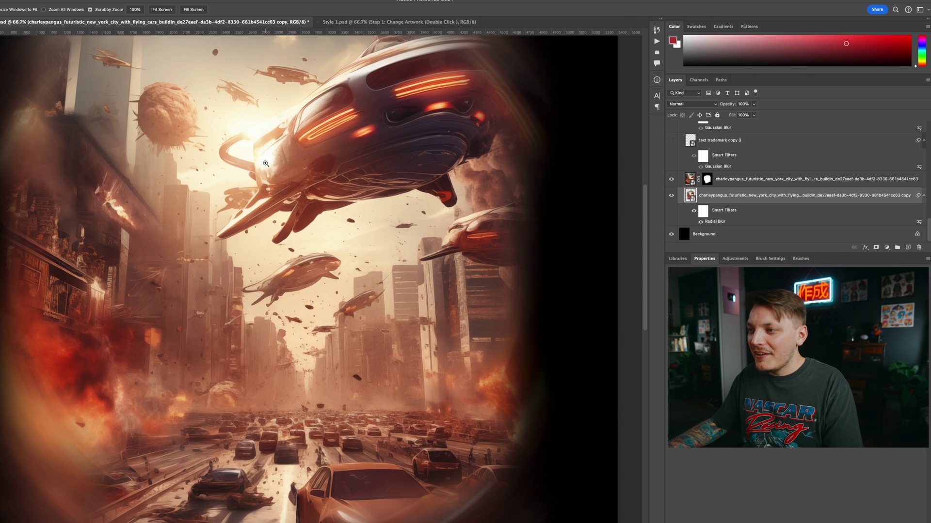
Step: Show the blurred text trademark copy 3 layer and bring the logo below the city scene into view
left_click(671, 140)
left_click_drag(397, 372, 423, 186)
left_click_drag(341, 317, 340, 308)
left_click(304, 337)
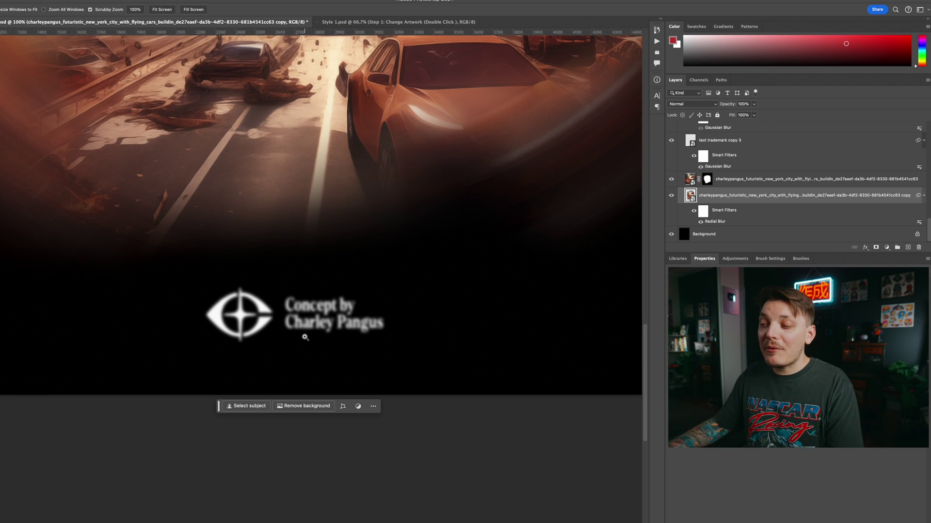
Step: Show the text trademark copy 2 layer and the text trademark group above text trademark copy 3
scroll(749, 194, "up", 2)
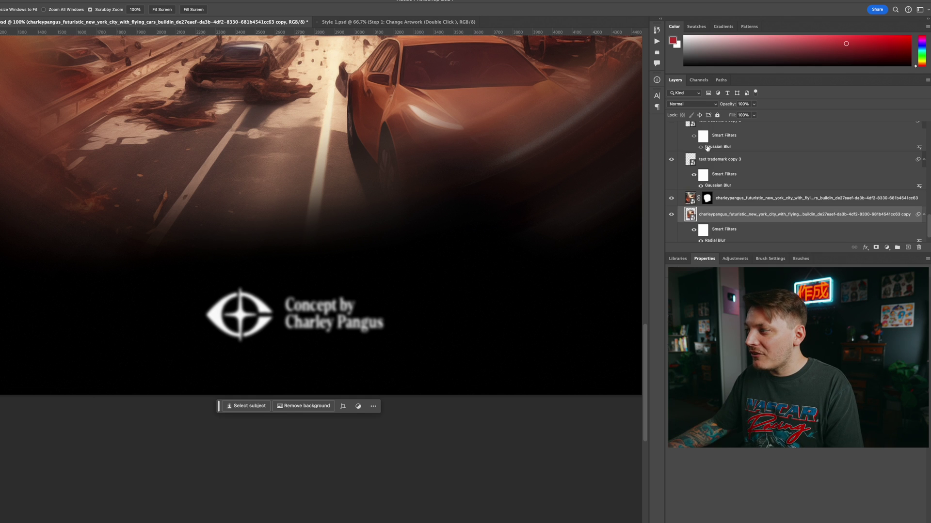
left_click(707, 155)
scroll(698, 153, "up", 3)
left_click(671, 158)
left_click(671, 140)
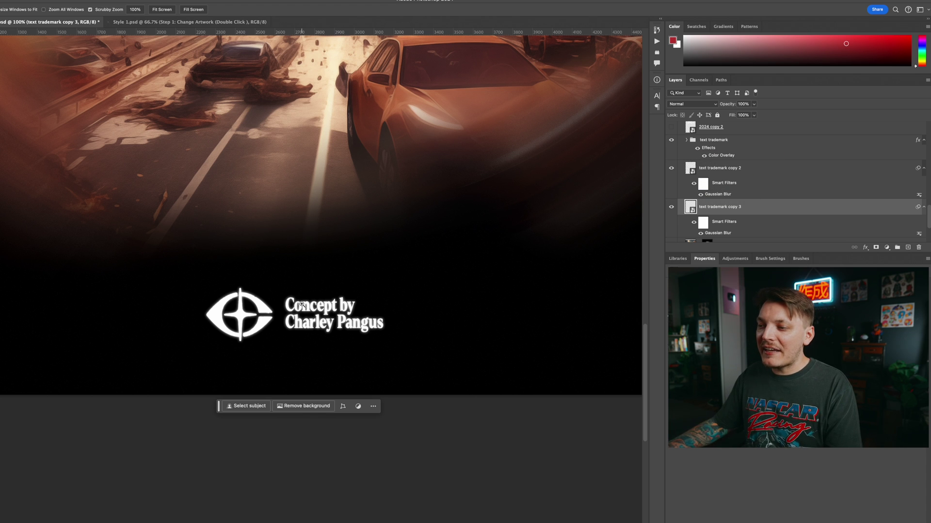
Step: Duplicate the text trademark copy 3 layer beneath itself and set the duplicate's Gaussian Blur radius to 9.5 pixels
scroll(708, 225, "down", 1)
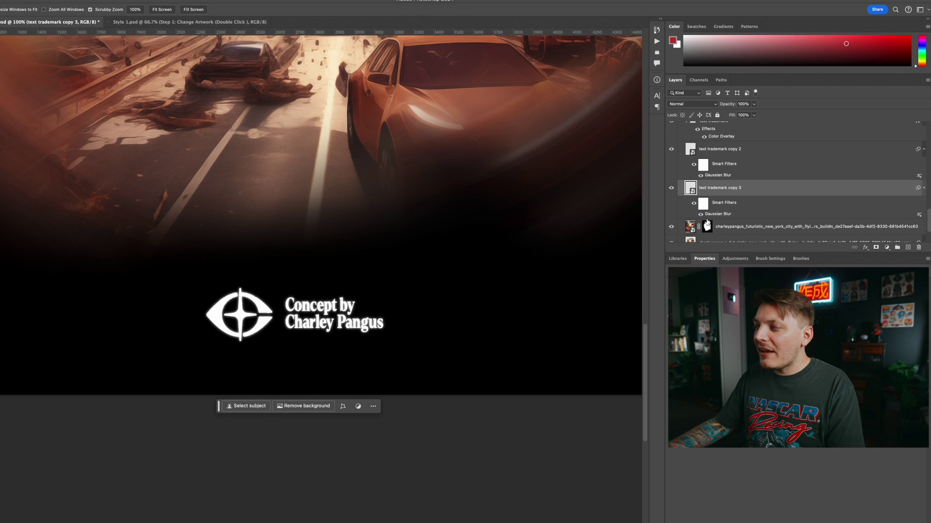
left_click_drag(716, 188, 712, 207)
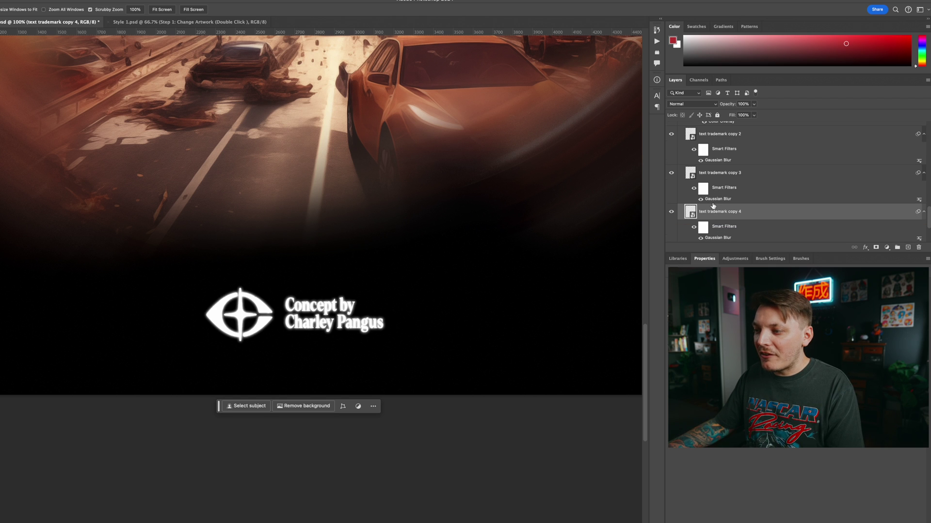
double_click(717, 238)
left_click_drag(413, 331, 408, 331)
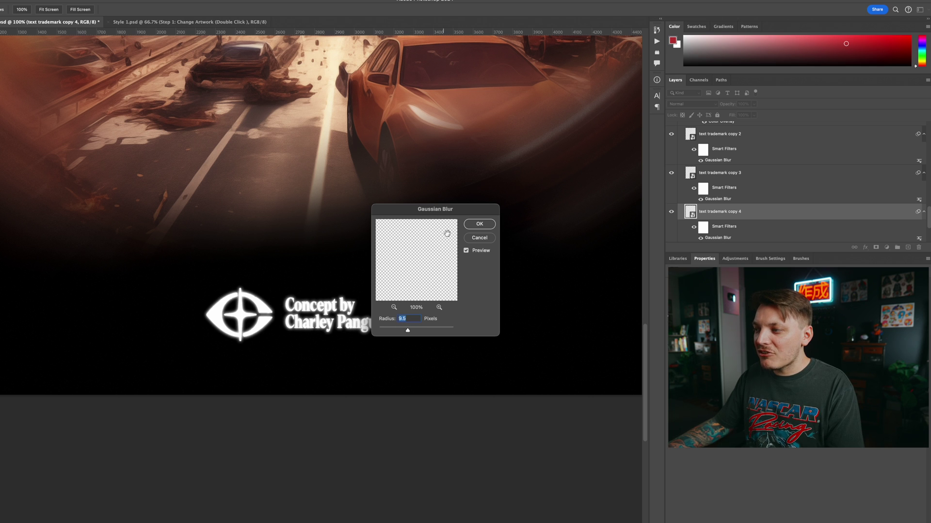
left_click(479, 224)
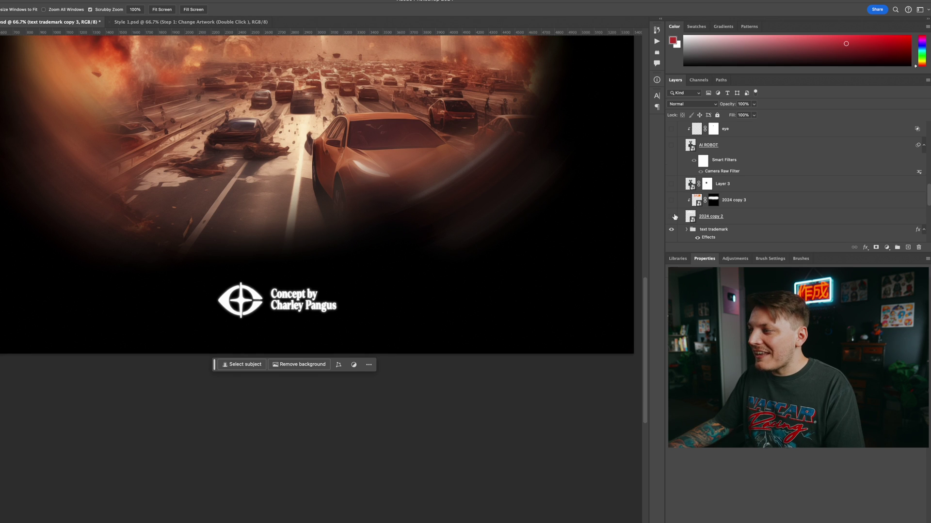
Step: Show the 2024 copy 2 layer and the 2024 copy 3 layer clipped to it, with the large year lettering in view
left_click(672, 216)
left_click_drag(405, 230, 421, 387)
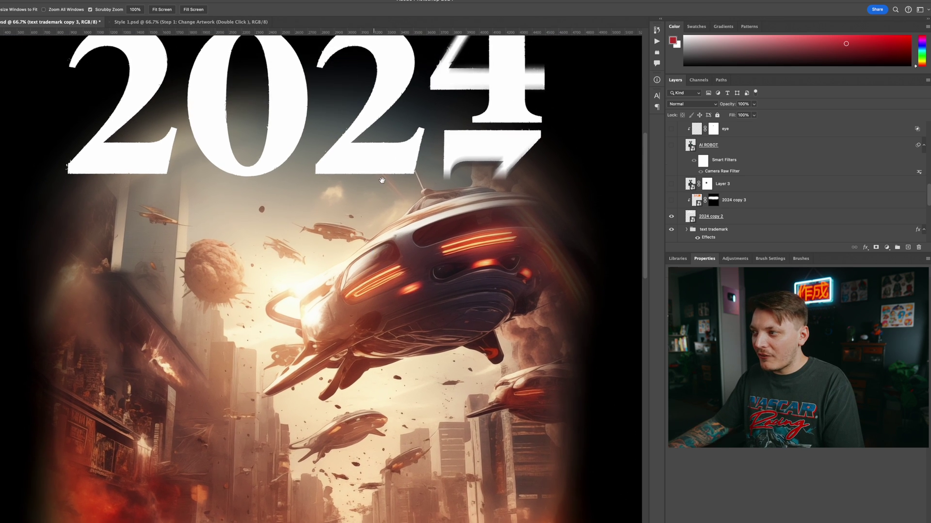
scroll(375, 220, "up", 3)
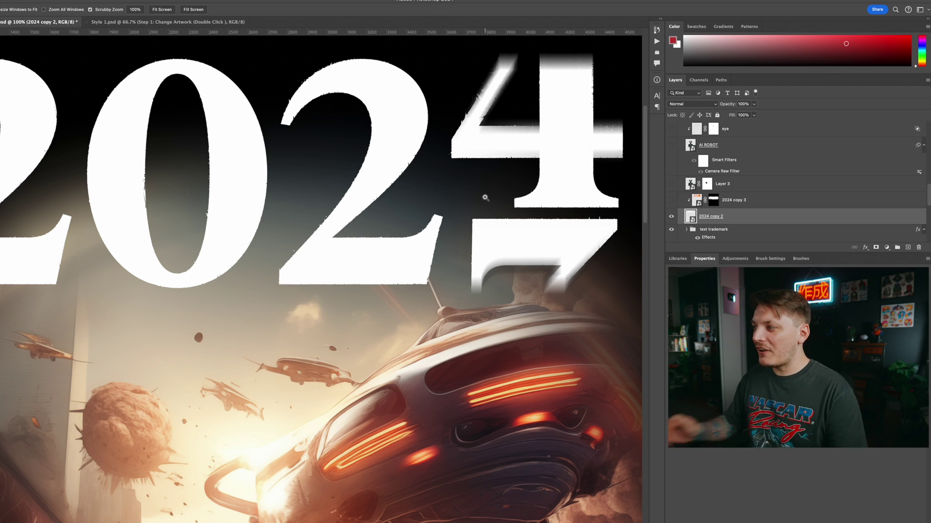
left_click(671, 200)
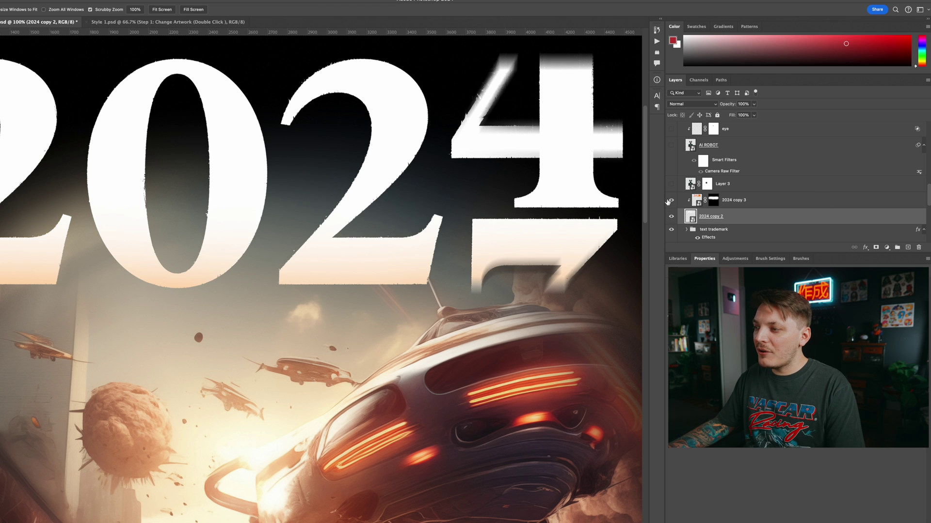
Step: Examine the color gradient along the lower edge of the 2024 lettering, including up close where it meets the spaceship's antenna
left_click_drag(409, 309, 451, 206)
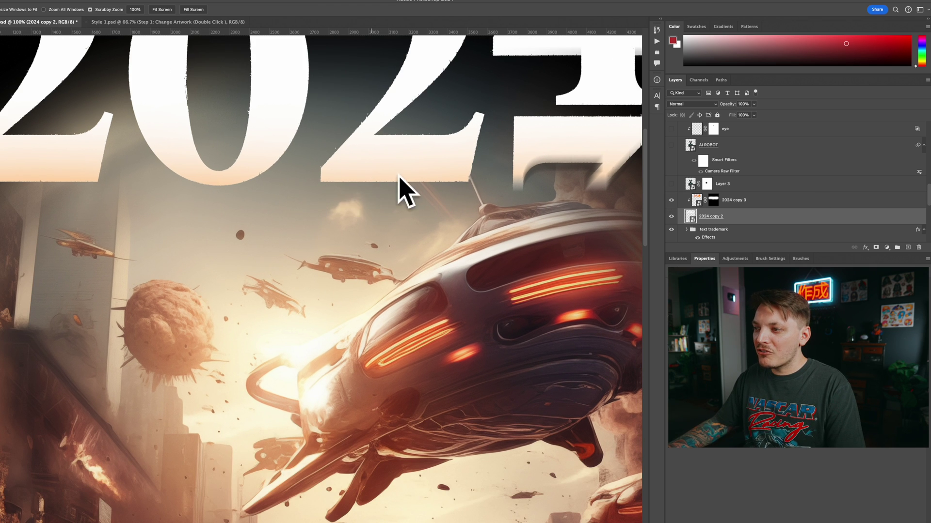
left_click_drag(266, 193, 334, 138)
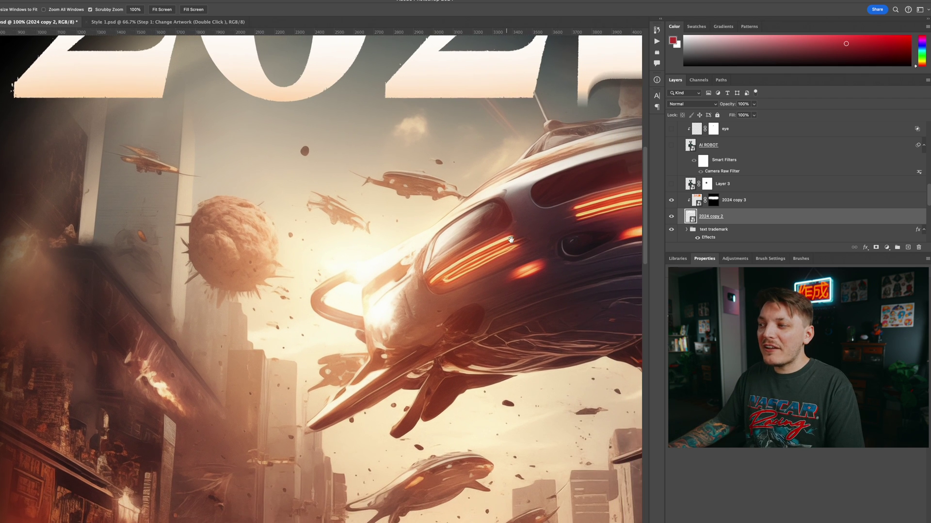
left_click_drag(499, 255, 450, 280)
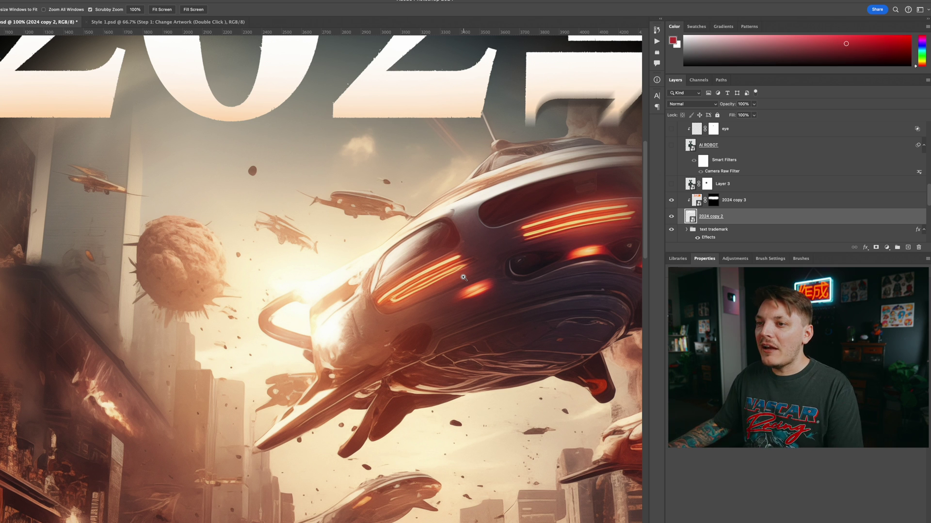
left_click_drag(130, 166, 239, 160)
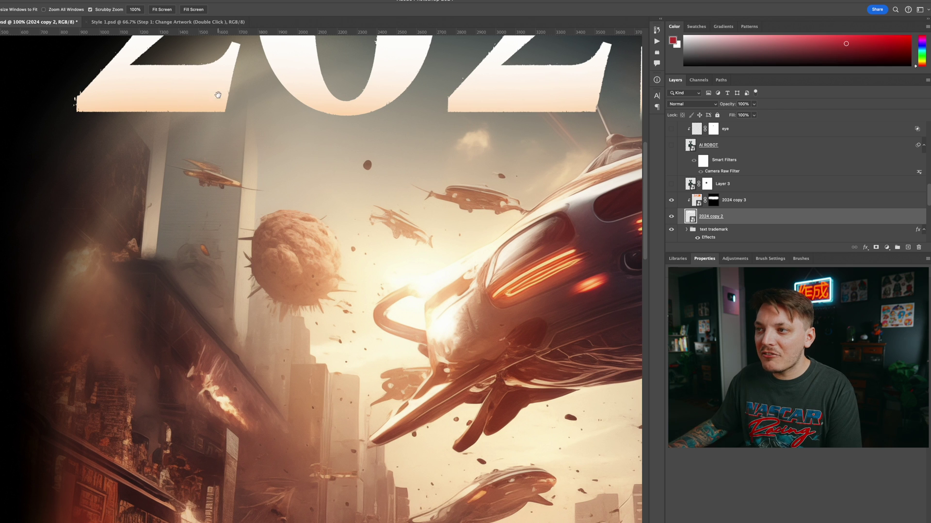
left_click_drag(218, 95, 193, 145)
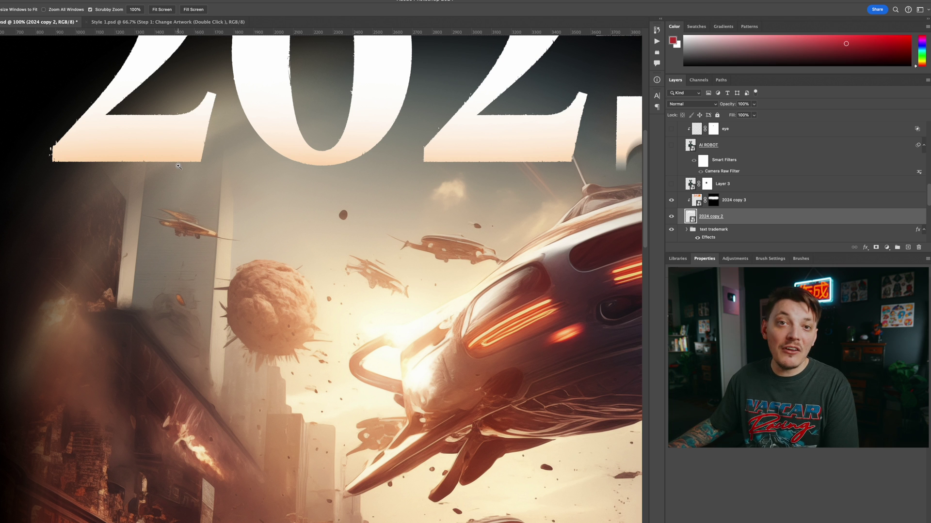
left_click_drag(413, 203, 223, 171)
left_click(348, 131)
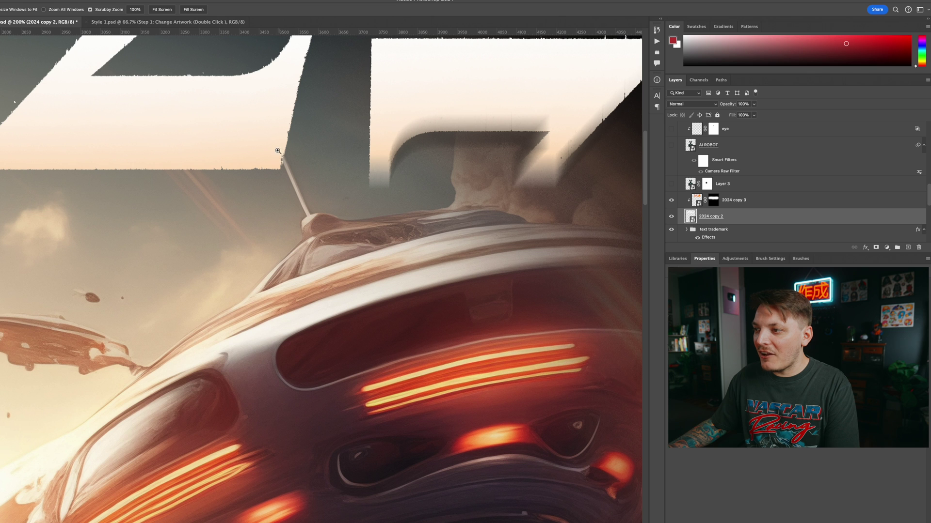
left_click_drag(333, 271, 364, 260)
left_click(369, 215, "alt")
left_click(335, 146, "alt")
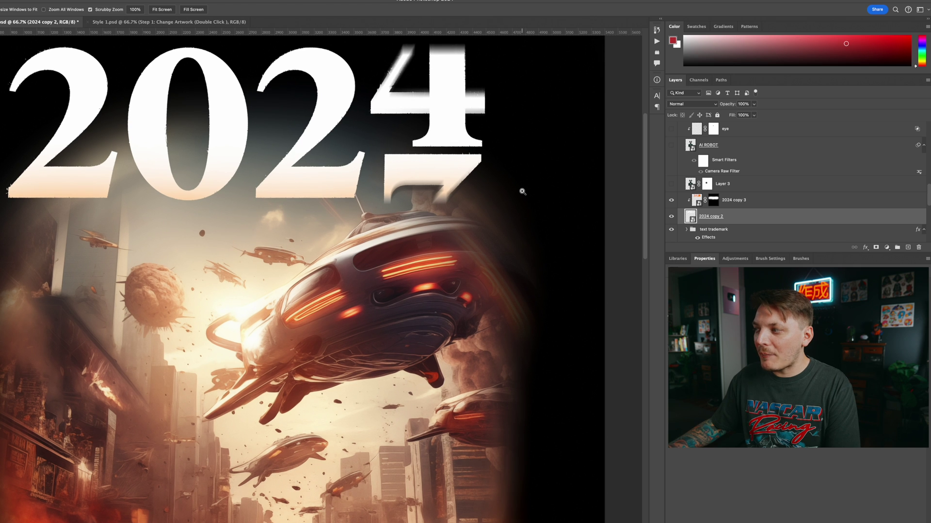
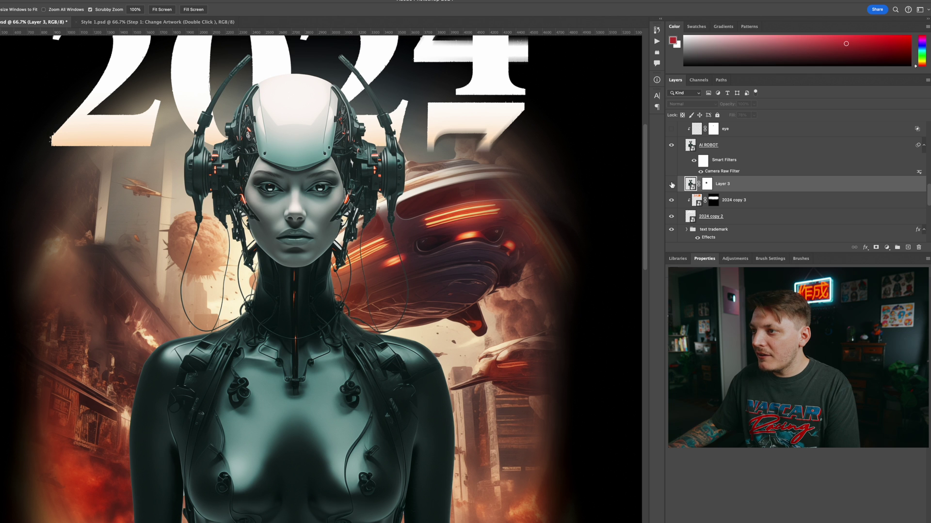
Step: Show Layer 3 behind the robot and compare its dark outline around the headset and antenna with the layer off and on
left_click(671, 184)
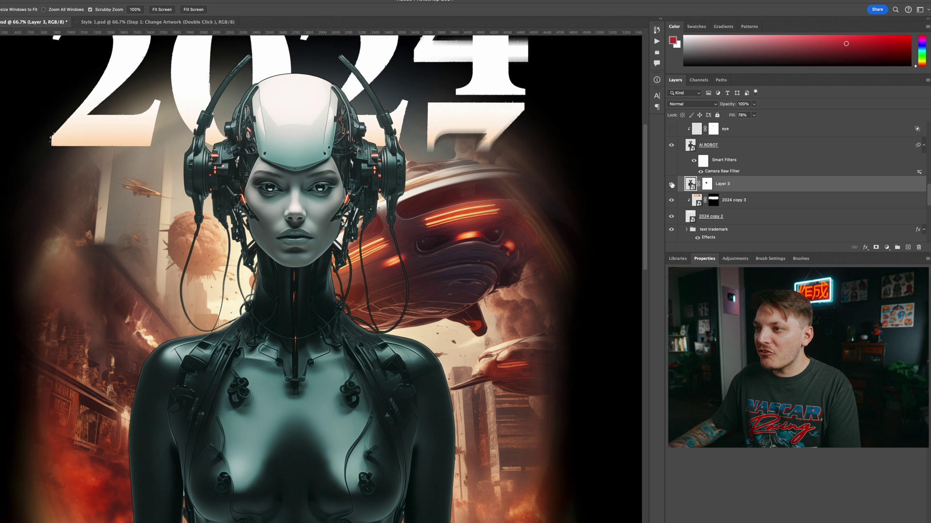
left_click(384, 105)
left_click(381, 100)
left_click(368, 94)
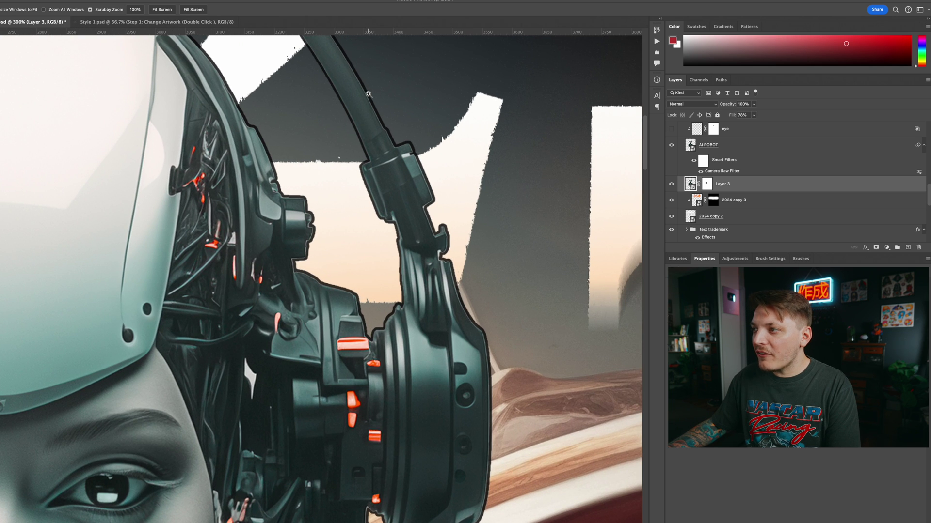
left_click(672, 185)
left_click(672, 185)
left_click(672, 184)
left_click(672, 185)
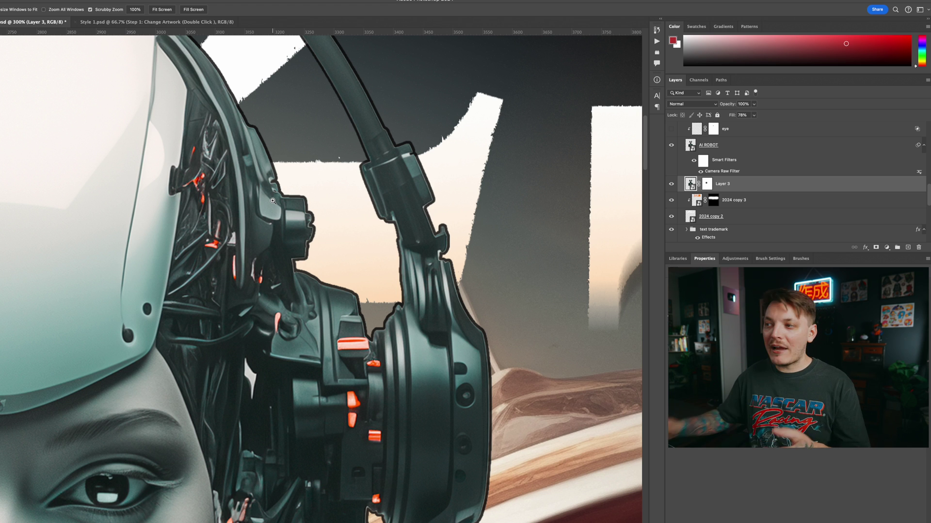
Step: Duplicate the Layer 3 outline twice and merge the original with both copies into a single layer
left_click(690, 184)
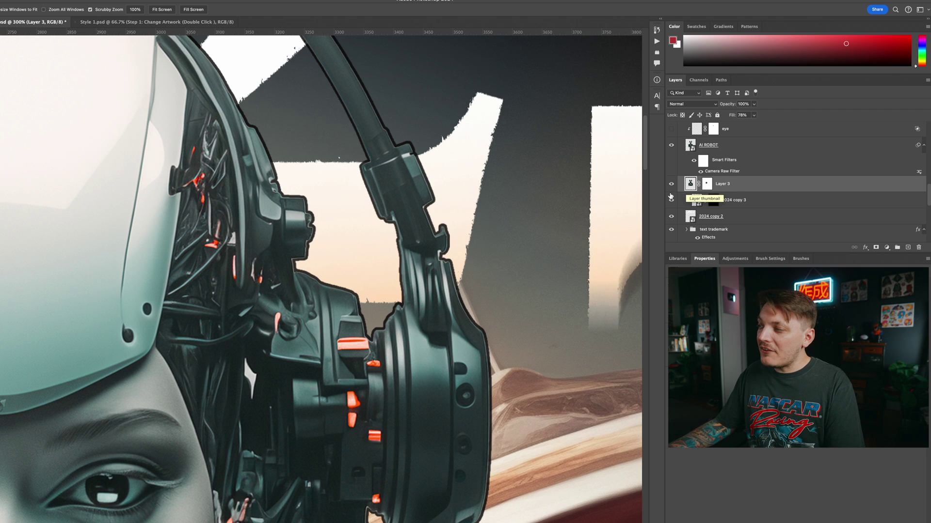
key("ctrl+j")
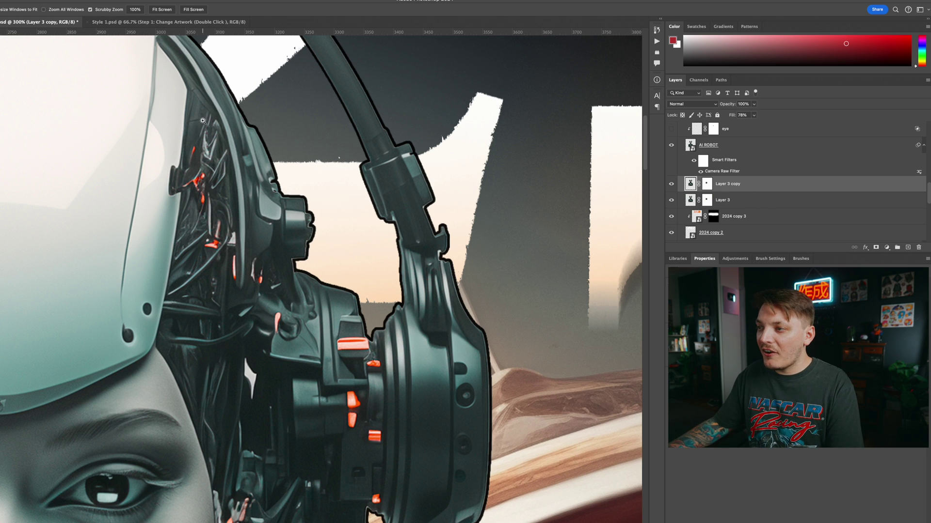
key("ctrl+j")
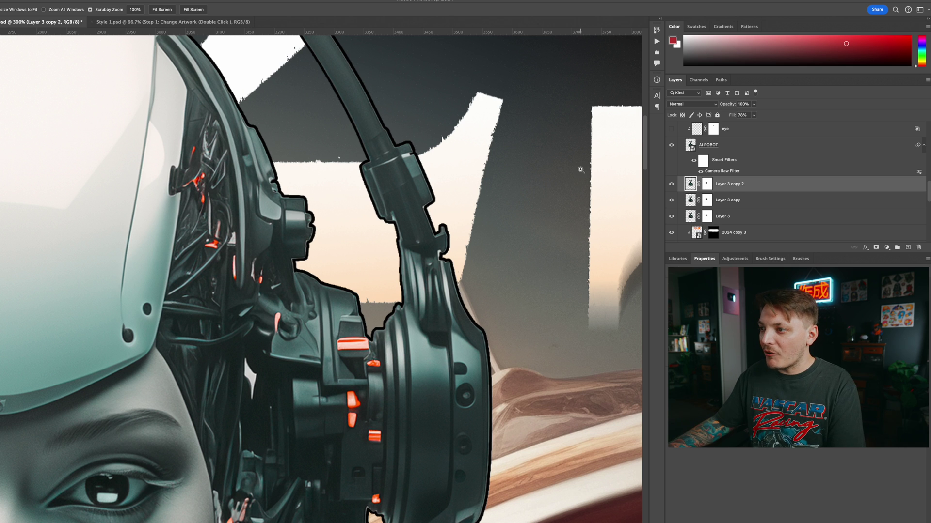
left_click(753, 217, "shift")
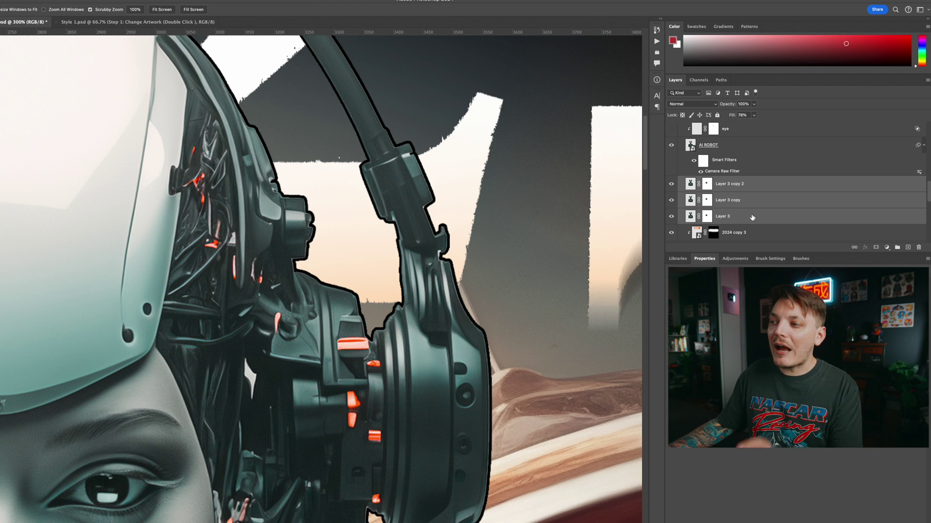
right_click(753, 218)
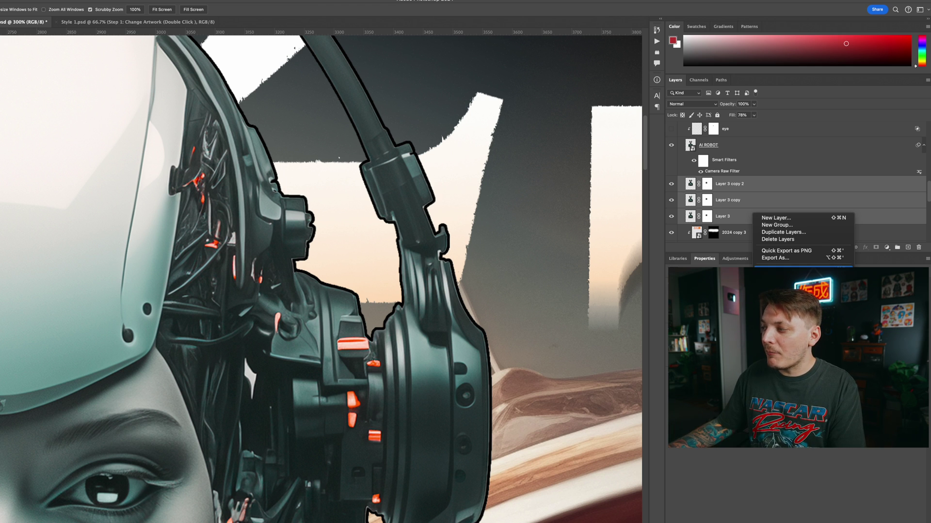
left_click(803, 265)
Step: Convert the merged Layer 3 copy 2 to a smart object and apply a Gaussian Blur with a 2.4 pixel radius
right_click(741, 184)
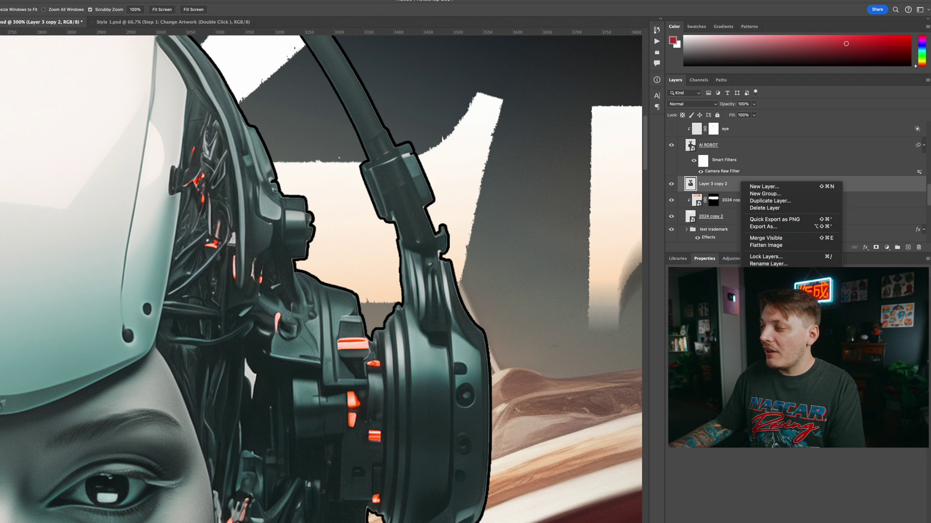
left_click(776, 275)
left_click(112, 1)
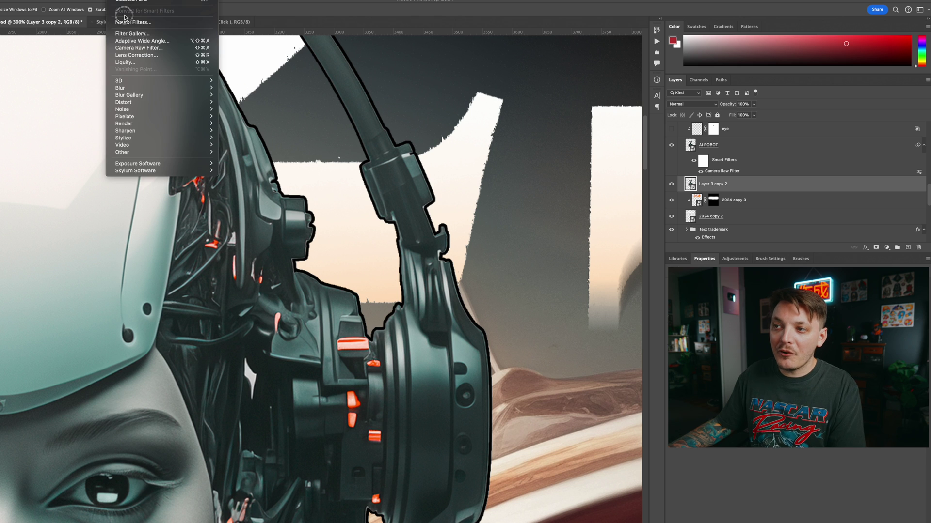
mouse_move(138, 88)
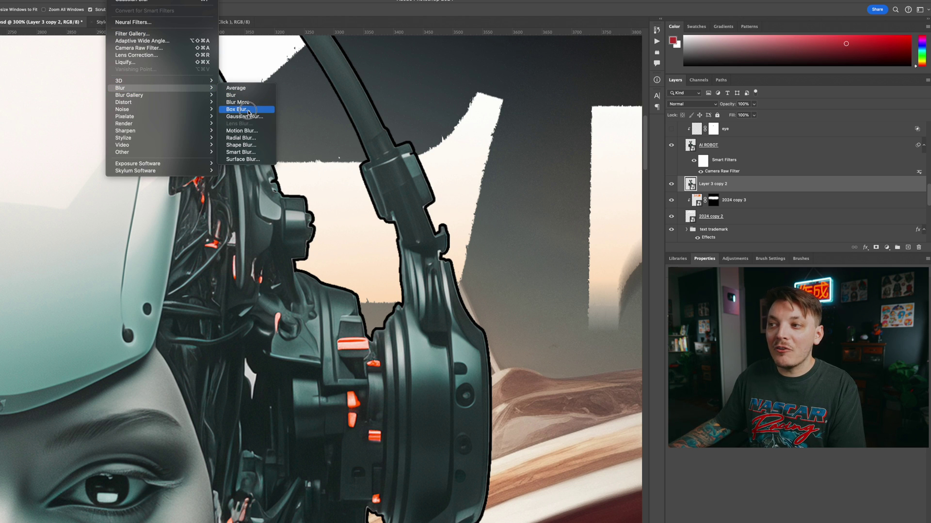
left_click(247, 116)
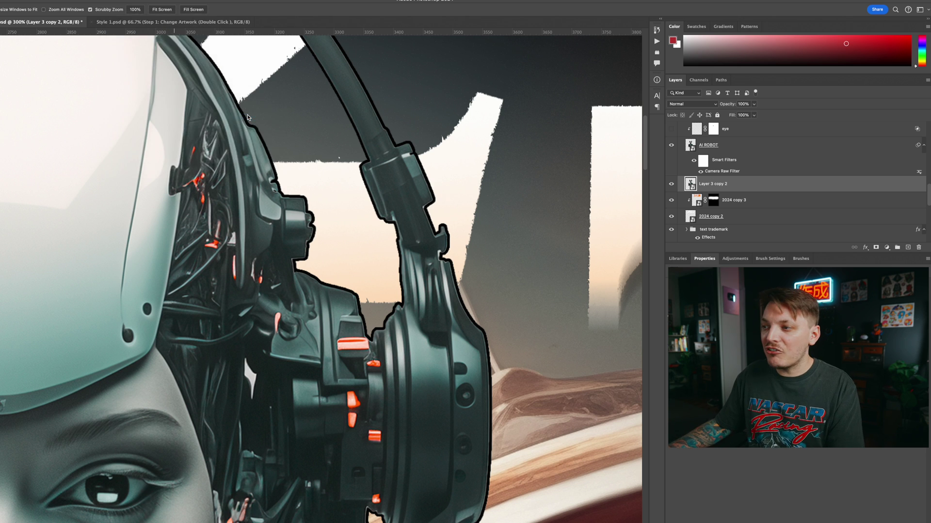
left_click_drag(397, 330, 391, 332)
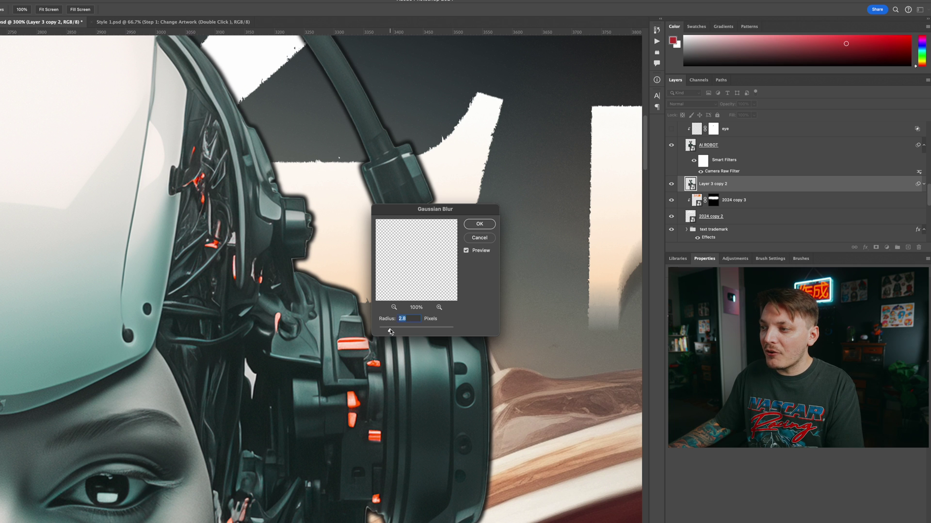
left_click(480, 224)
Step: Check the softened outline around the helmet and show the eye and eye 2 layers clipped to the AI ROBOT layer
key("z")
left_click(313, 168, "alt")
left_click(313, 168, "alt")
left_click(313, 168, "alt")
left_click(312, 168, "alt")
left_click(249, 133)
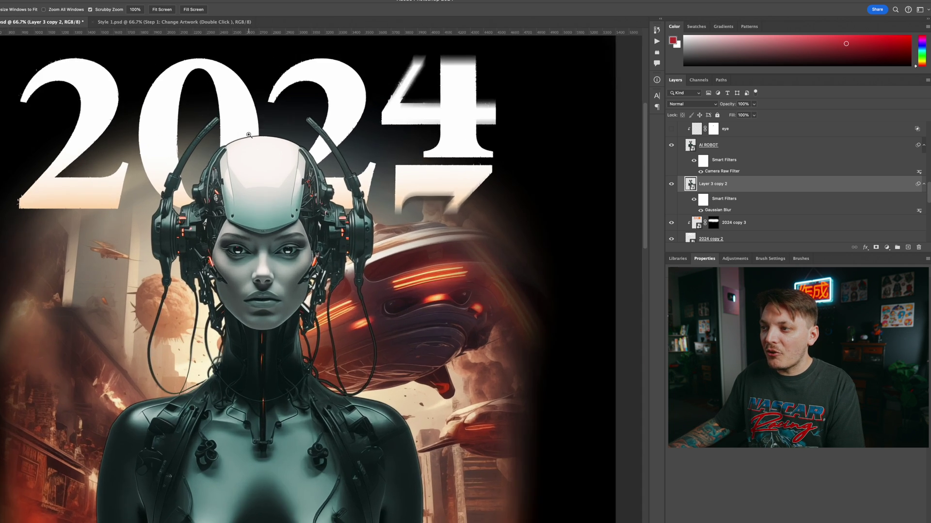
left_click(249, 134)
left_click(249, 133)
left_click(249, 133)
left_click(297, 192, "alt")
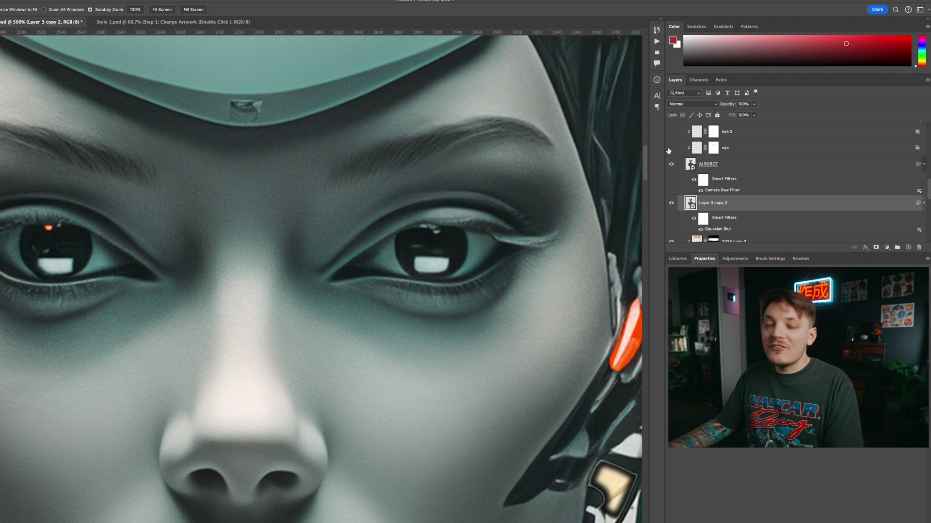
left_click(669, 149)
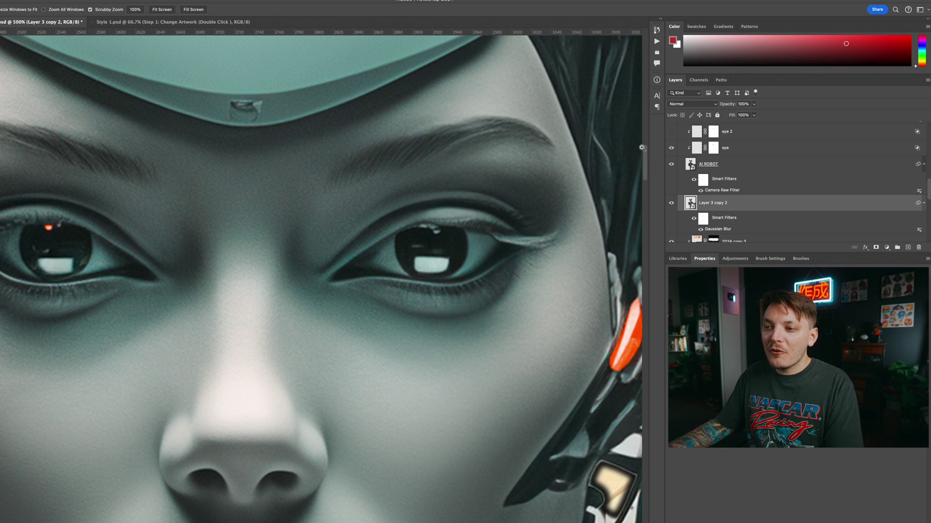
left_click(674, 135)
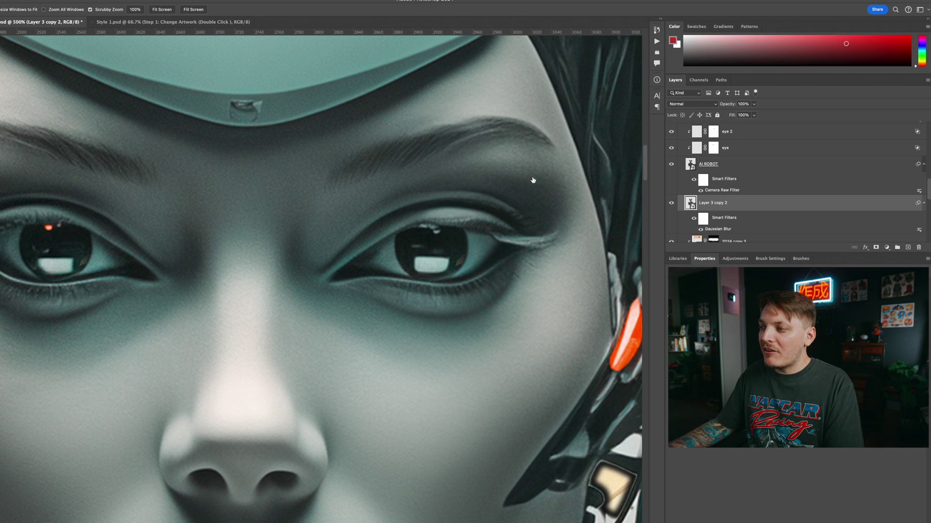
Step: Show the blurred Layer 1 copy 2 shading clipped over the robot's lower torso, with the whole torso in view
scroll(734, 181, "up", 1)
scroll(734, 180, "up", 6)
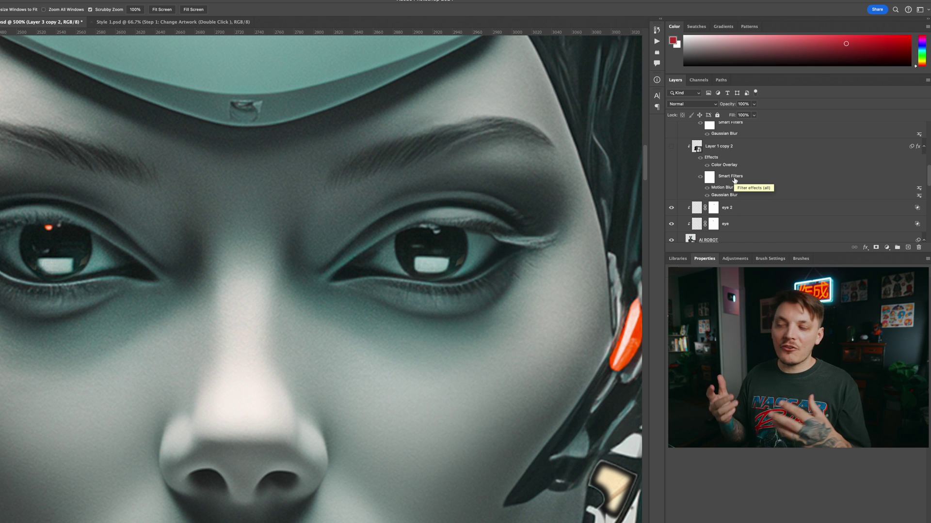
scroll(694, 175, "up", 2)
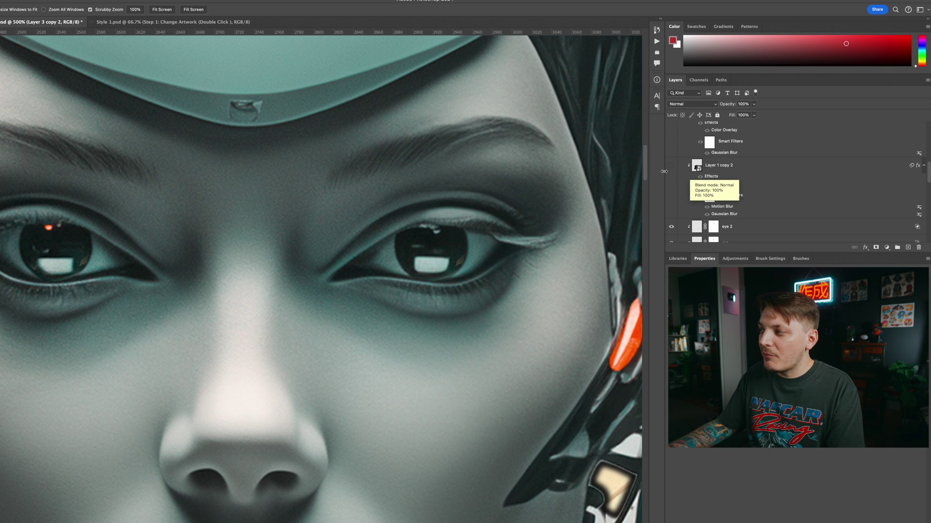
left_click(670, 165)
left_click(453, 188, "alt")
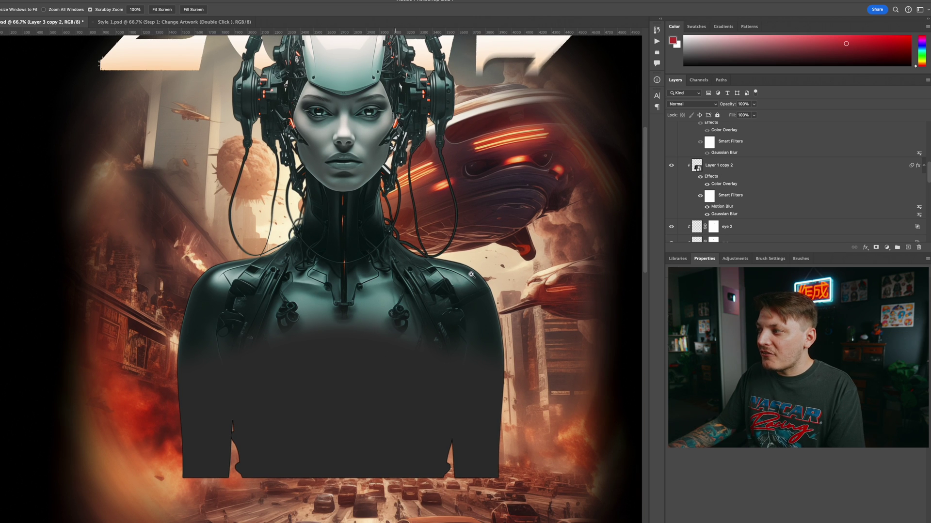
left_click(671, 165)
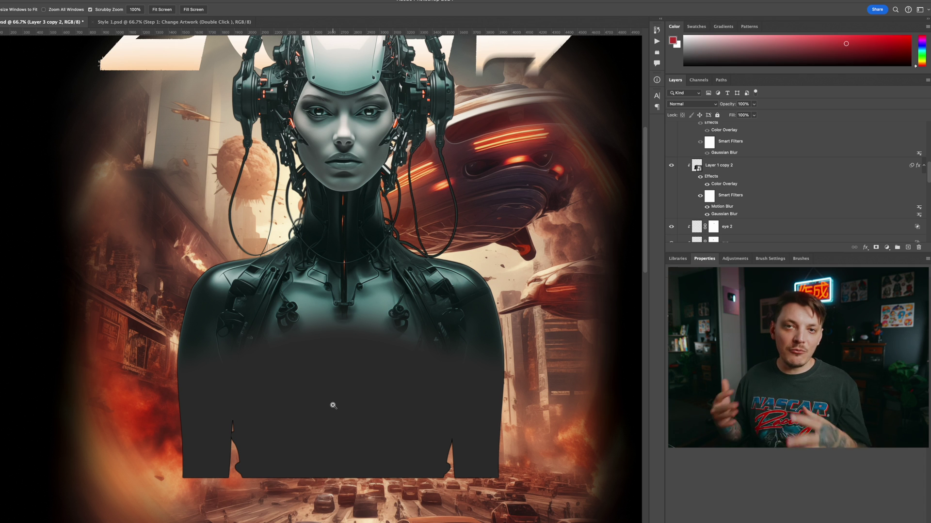
Step: Show the Layer 1 copy shadow over the torso and examine its soft fade across the robot's arm and chest
scroll(691, 224, "up", 3)
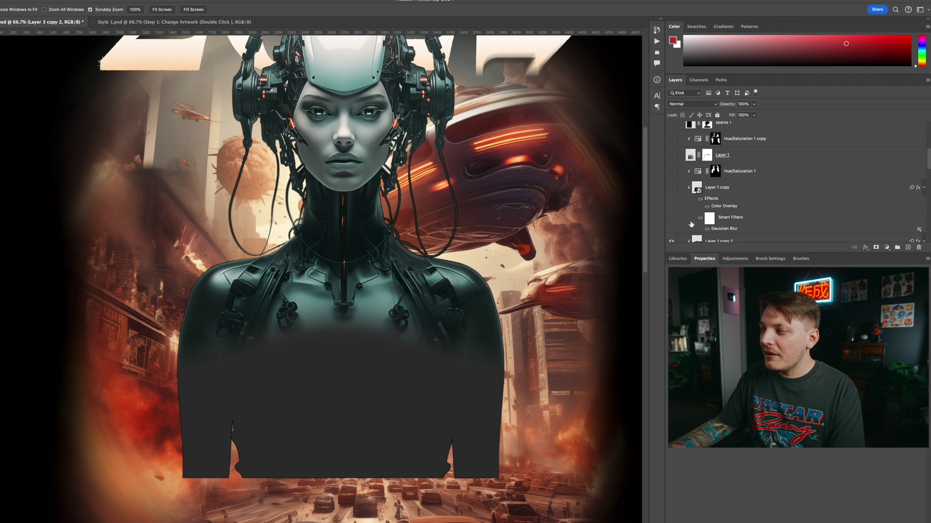
left_click(672, 188)
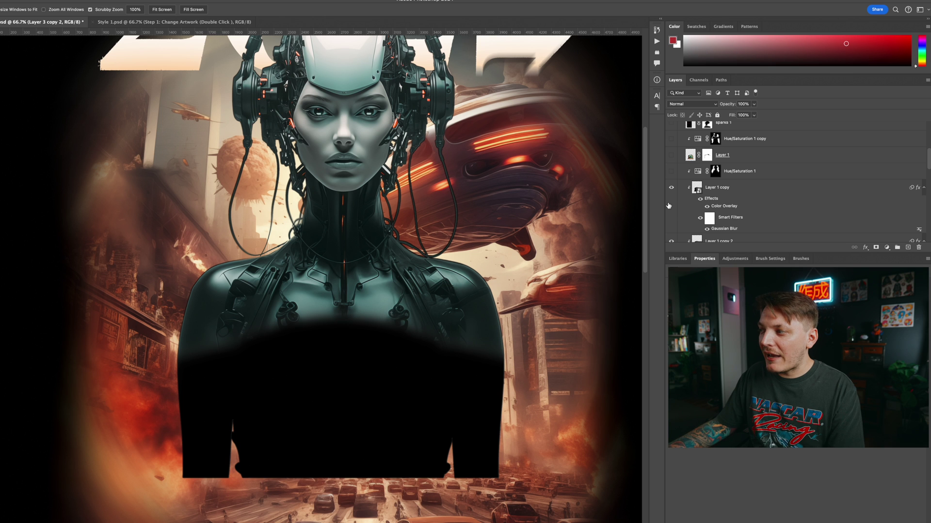
left_click_drag(203, 343, 190, 366)
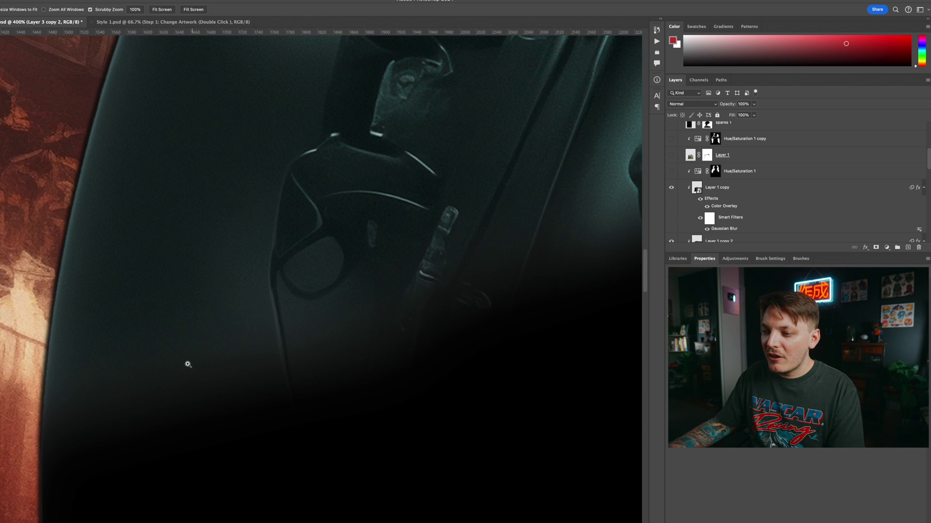
left_click(209, 373, "alt")
left_click(209, 373, "alt")
left_click(209, 374, "alt")
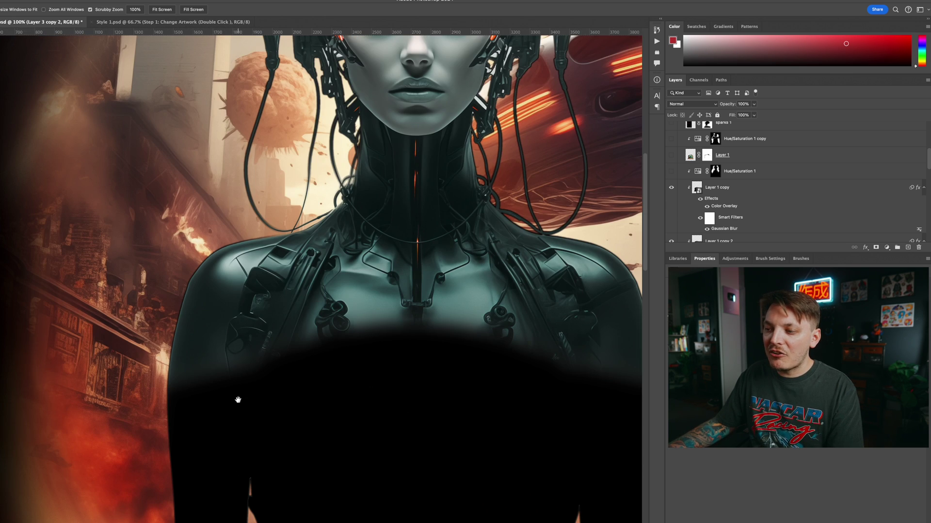
left_click_drag(238, 400, 212, 268)
left_click(191, 222)
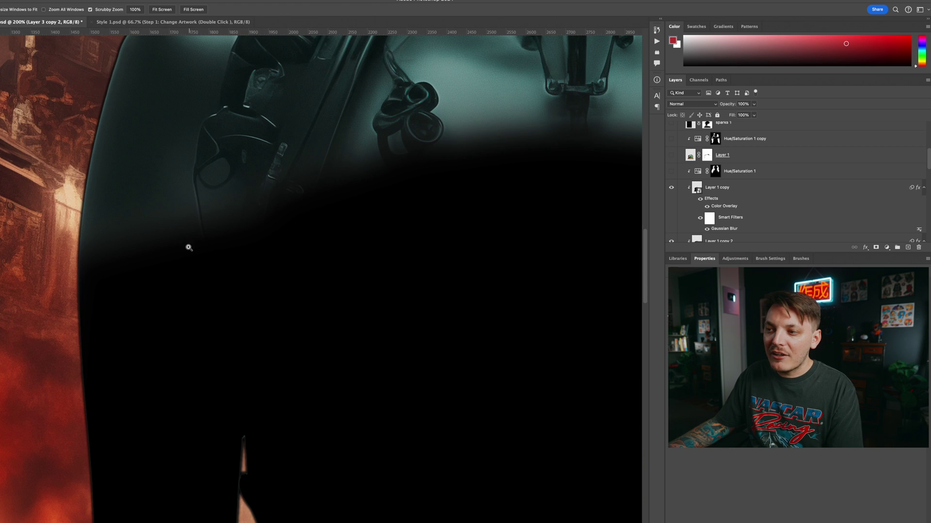
left_click(216, 211, "alt")
left_click(216, 212, "alt")
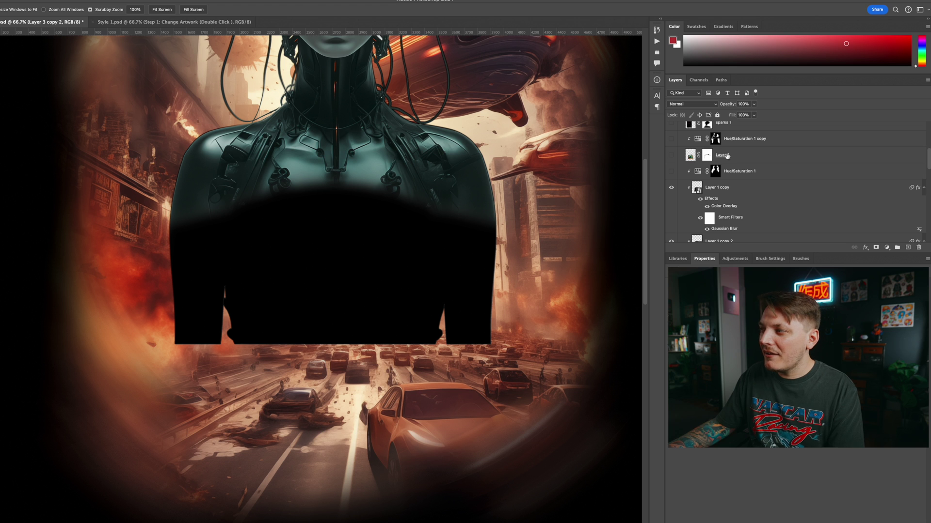
Step: Show the Hue/Saturation 1 layer tinting the edges of the robot's shoulders and headset red, and open its adjustment settings
left_click(673, 174)
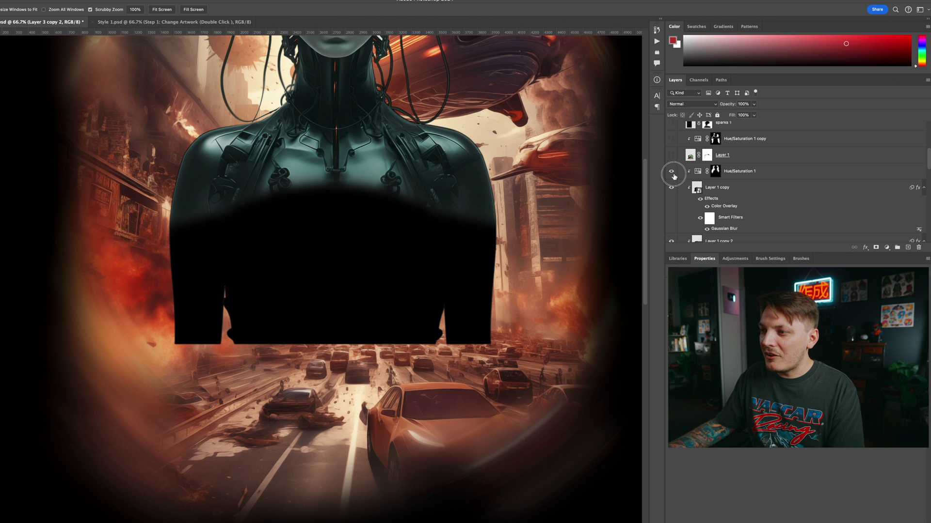
left_click(674, 176)
left_click_drag(387, 130, 363, 208)
left_click(688, 173)
left_click(671, 171)
left_click_drag(218, 51, 234, 127)
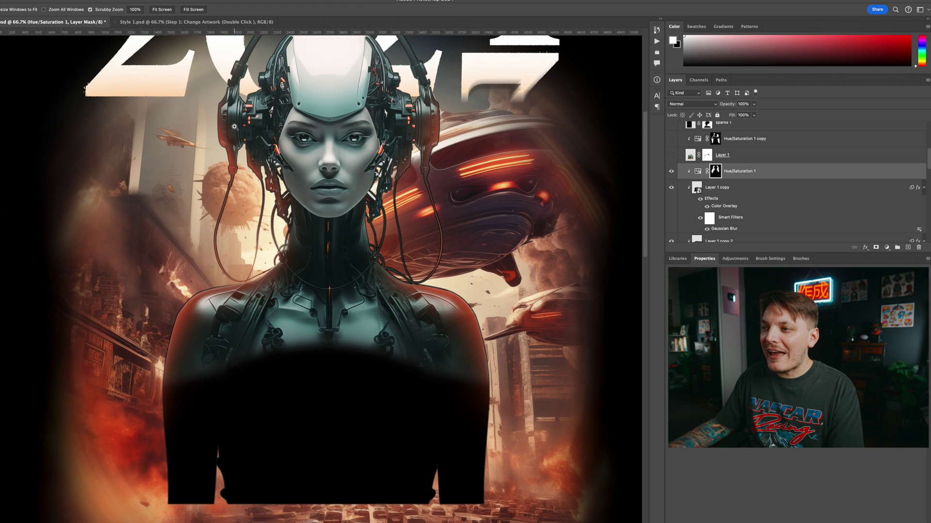
left_click(697, 171)
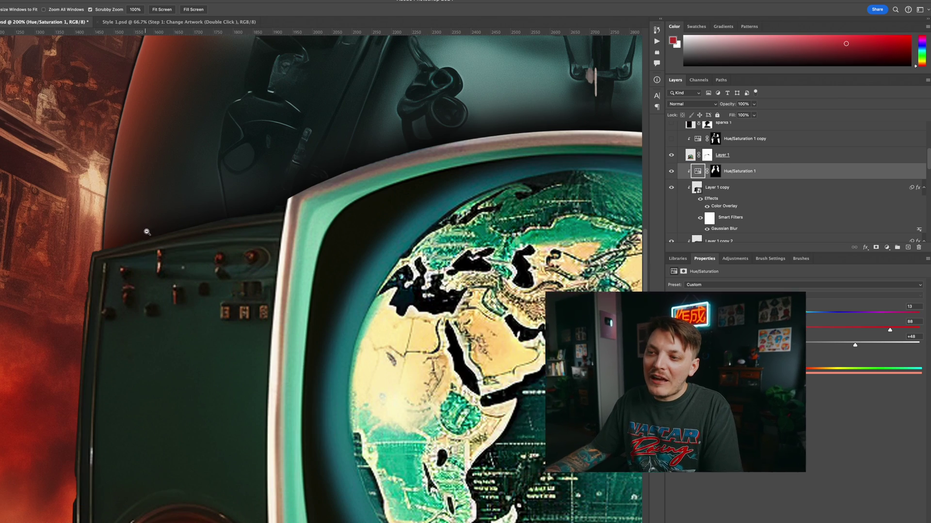
Step: Show the Hue/Saturation 1 copy layer clipped to the retro computer in Layer 1 and target its layer mask
left_click(155, 230, "alt")
left_click(154, 231, "alt")
left_click_drag(408, 209, 383, 223)
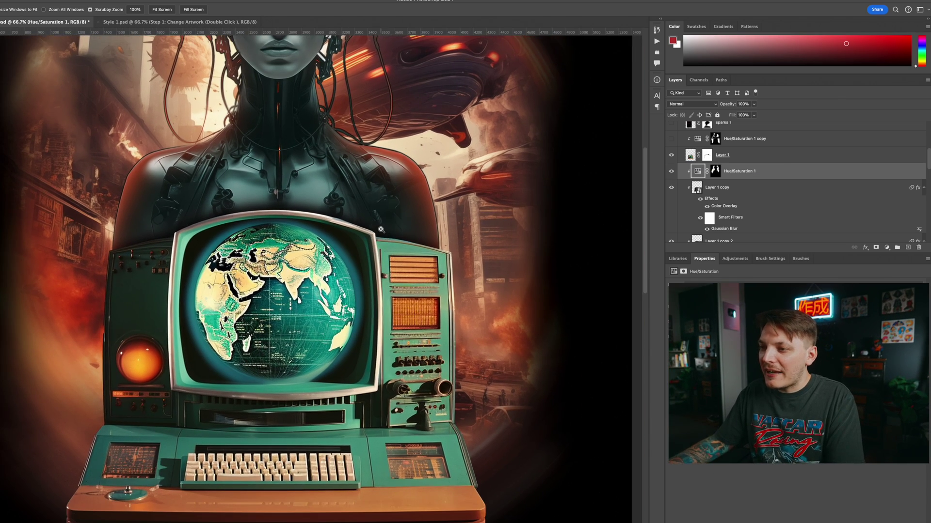
scroll(706, 181, "up", 1)
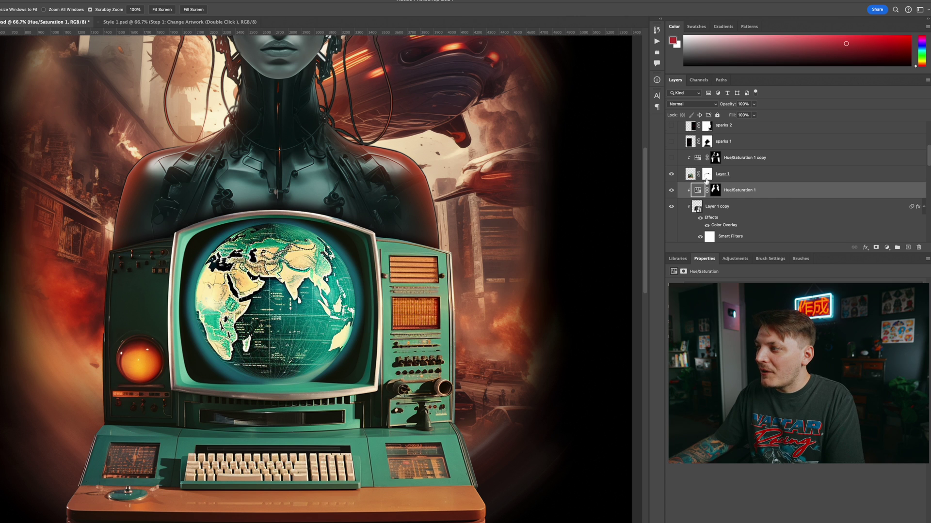
left_click(672, 158)
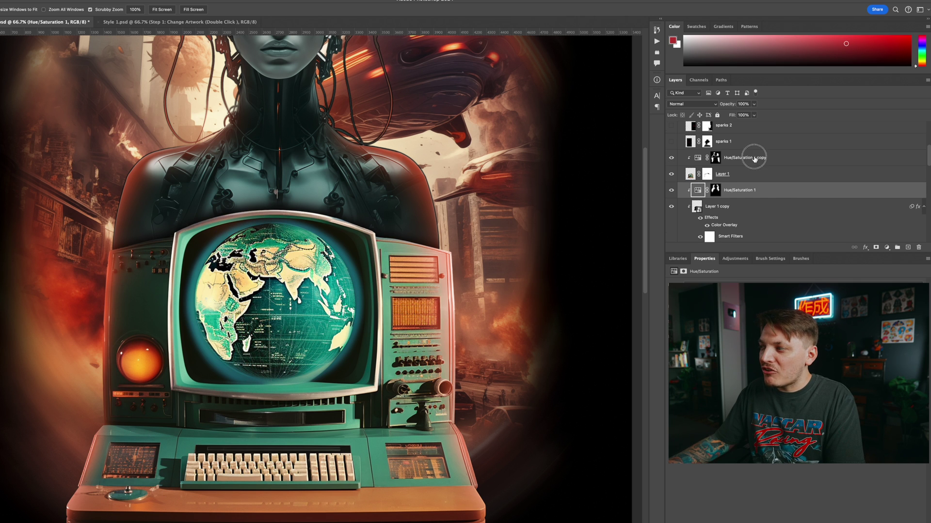
left_click(715, 157)
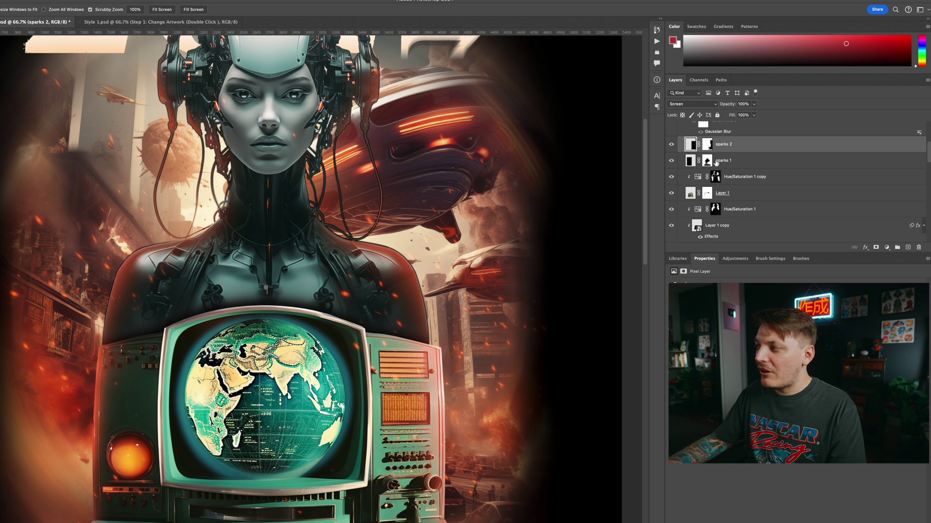
Step: Select the sparks 1 layer
left_click(736, 160)
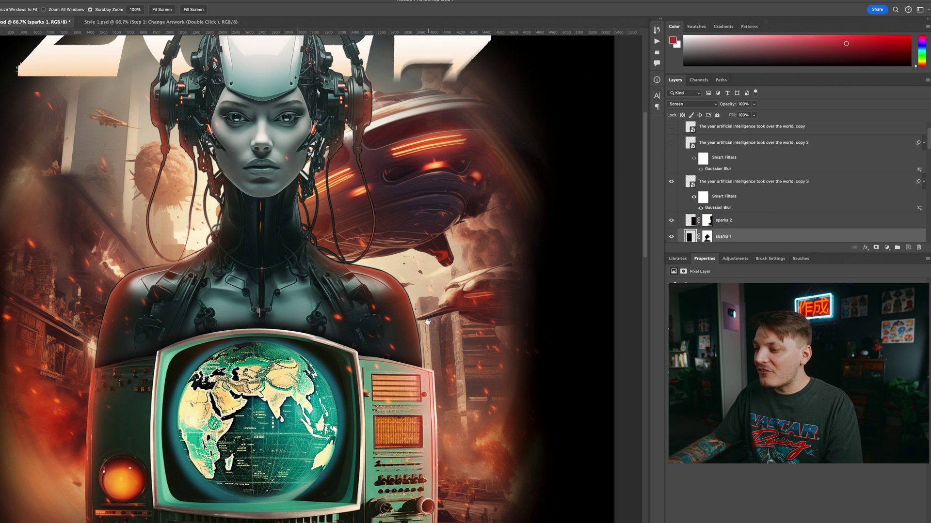
Step: Show the copy 2 and copy layers of the tagline "The year artificial intelligence took over the world." beneath the retro computer
scroll(427, 322, "down", 10)
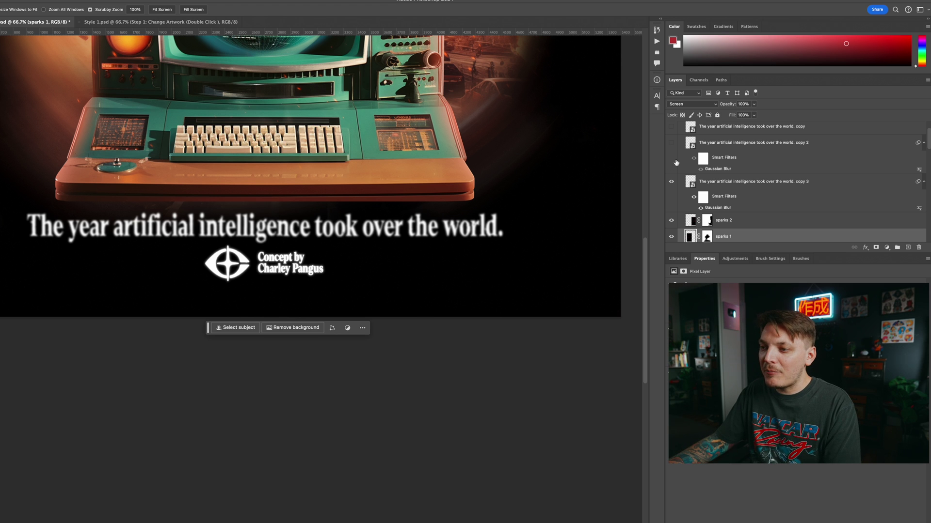
left_click(671, 143)
scroll(676, 162, "up", 1)
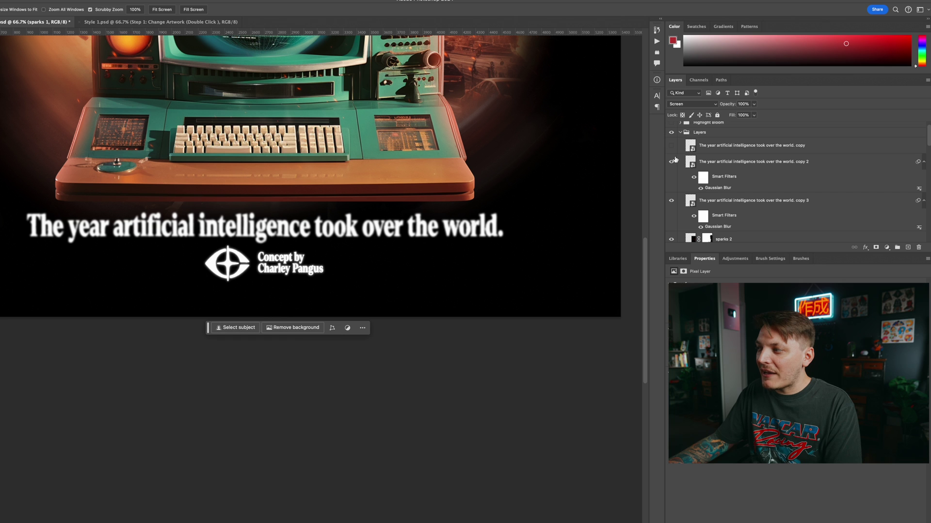
left_click(671, 146)
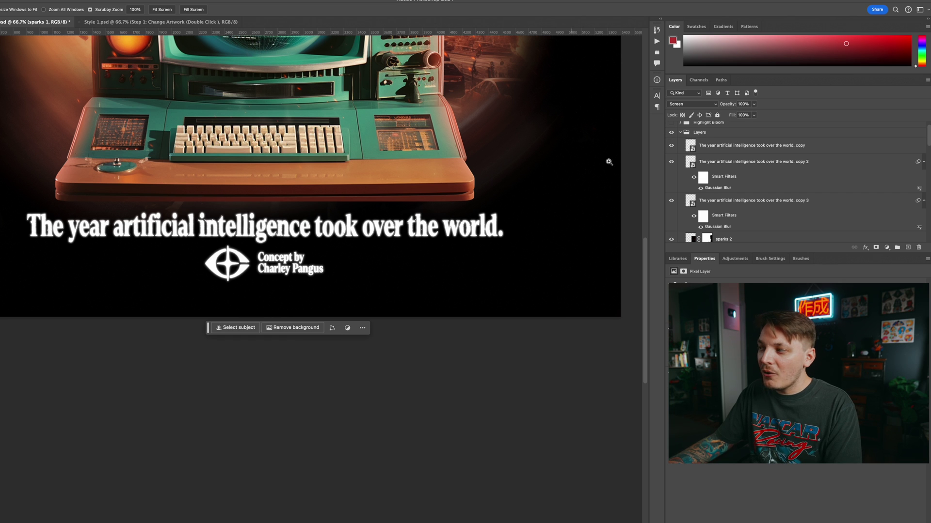
Step: Set the Gaussian Blur radius of the tagline's copy 4 layer to 9.1 pixels
scroll(727, 182, "down", 1)
left_click_drag(712, 193, 710, 213)
double_click(721, 237)
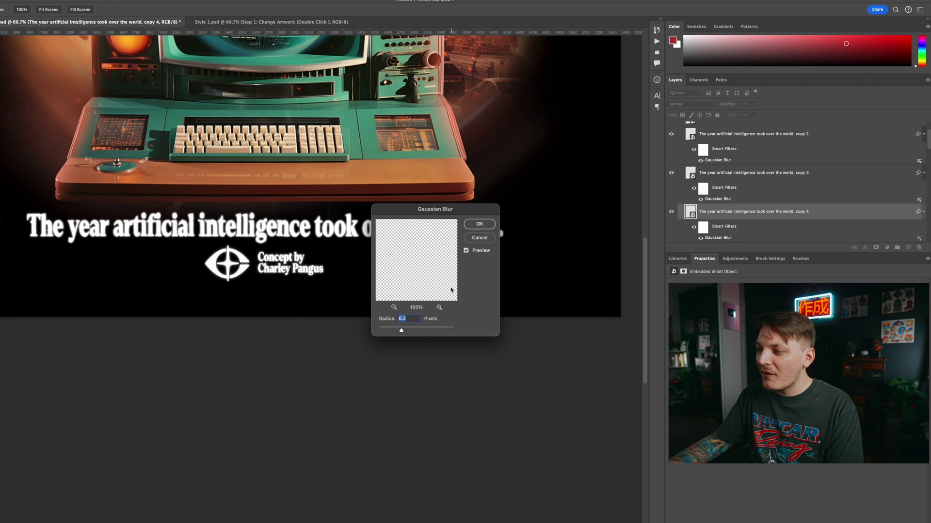
left_click(407, 330)
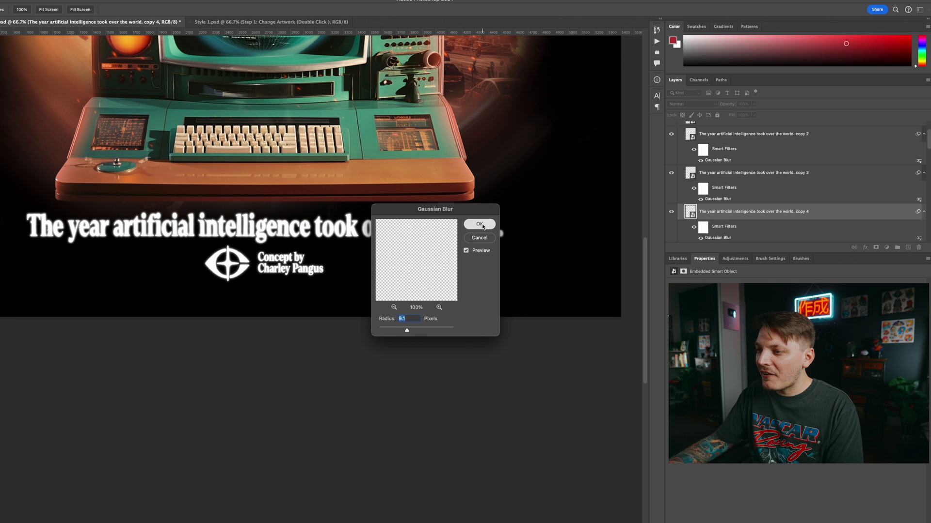
left_click(479, 224)
Step: Collapse the Layers group and show the Highlight Bloom group over the robot and retro computer
scroll(494, 174, "up", 1)
scroll(714, 162, "up", 3)
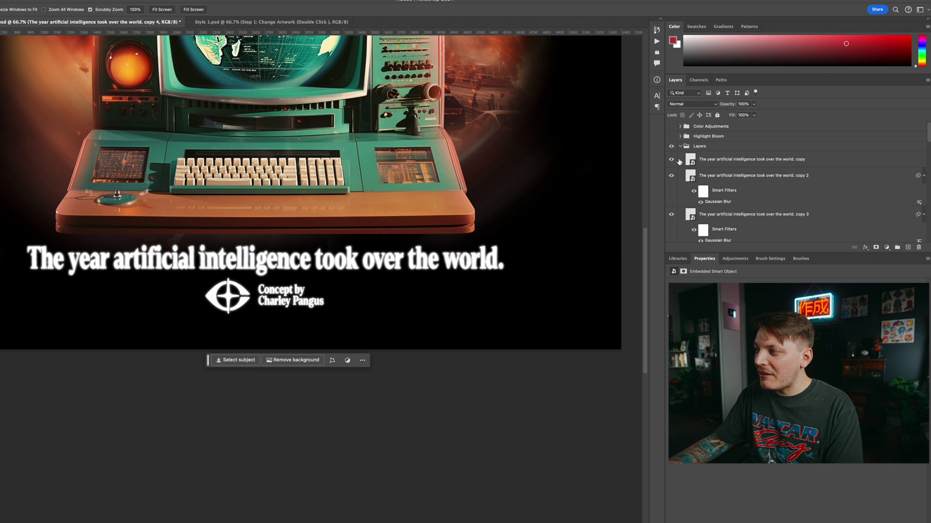
left_click(680, 147)
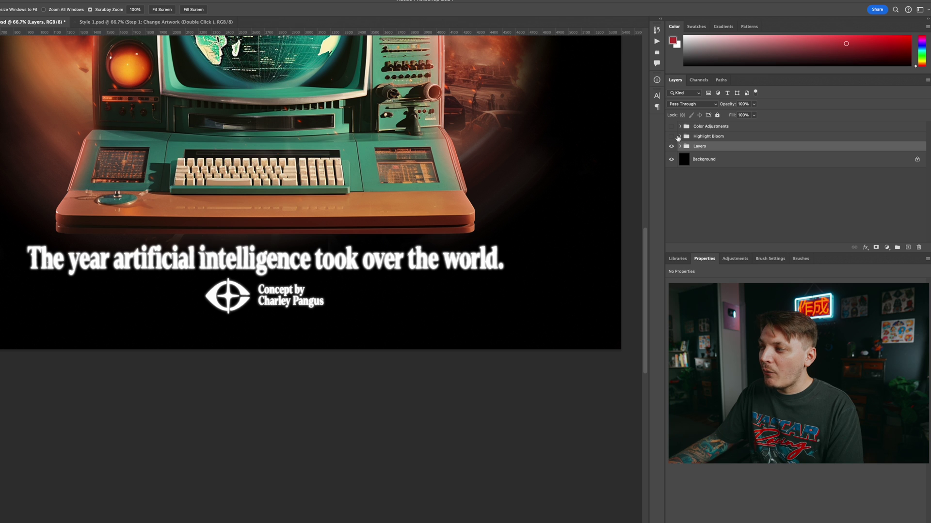
left_click(671, 137)
left_click_drag(489, 138, 518, 307)
left_click_drag(366, 266, 387, 297)
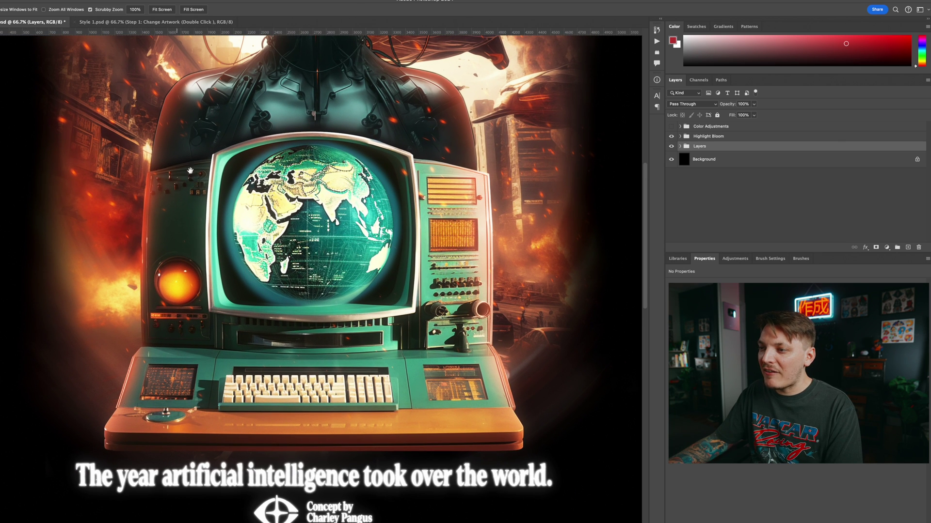
Step: Expand the Highlight Bloom group, compare its effect, hide Layer 7 copy and Layer 7, and collapse the group
left_click(680, 136)
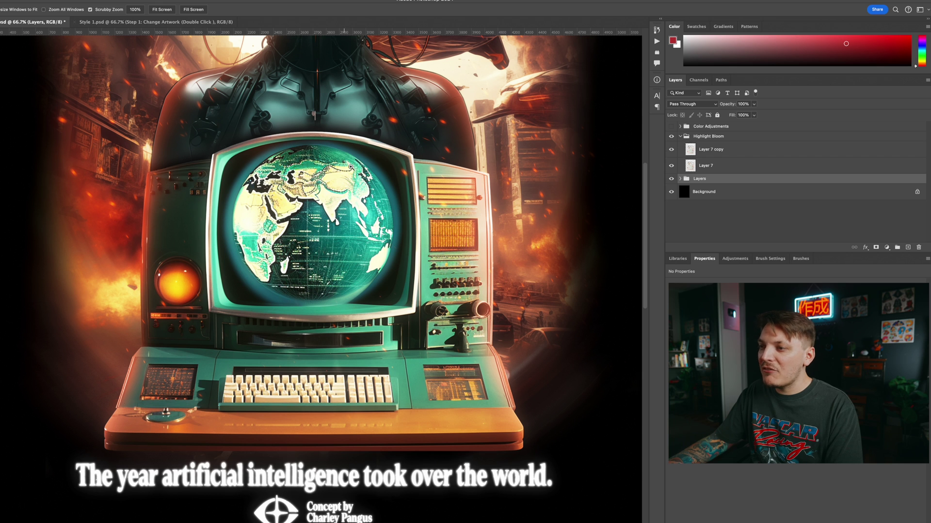
left_click(670, 150)
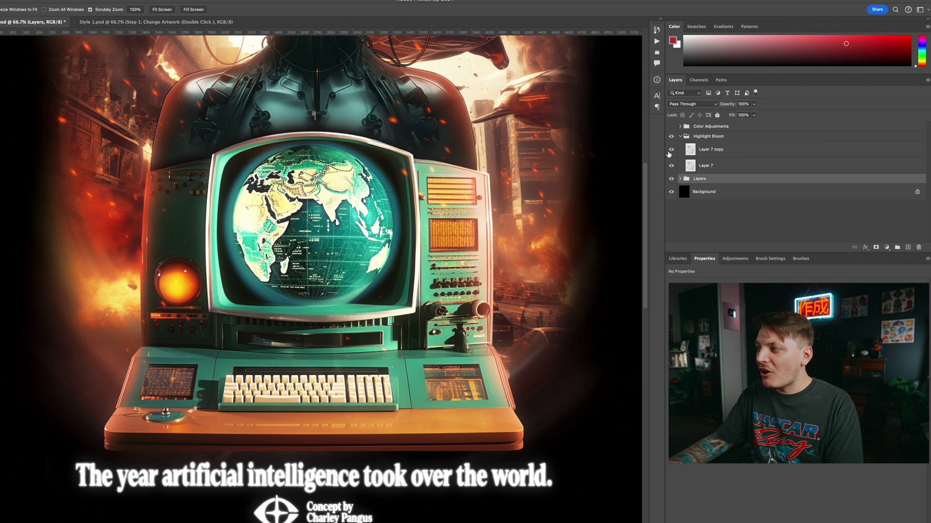
left_click(671, 150)
left_click(671, 151)
left_click(671, 150)
left_click(671, 165)
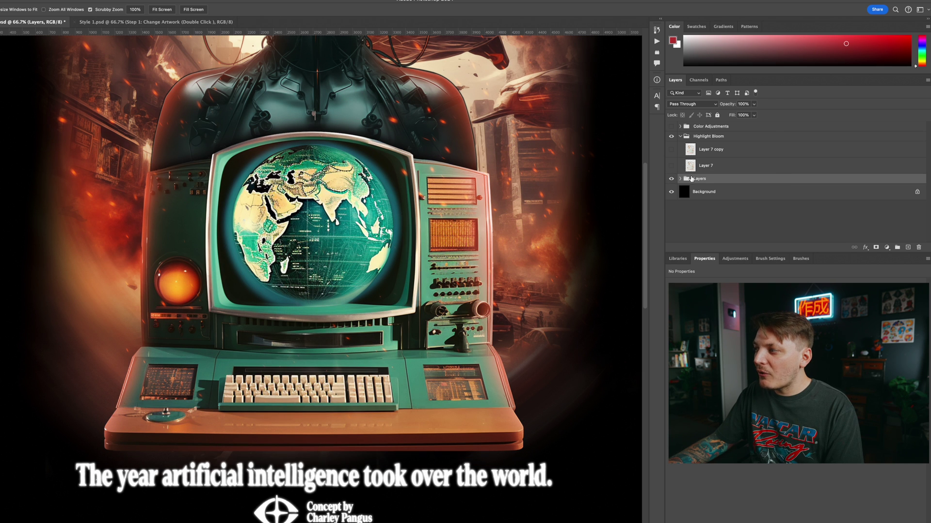
left_click(680, 136)
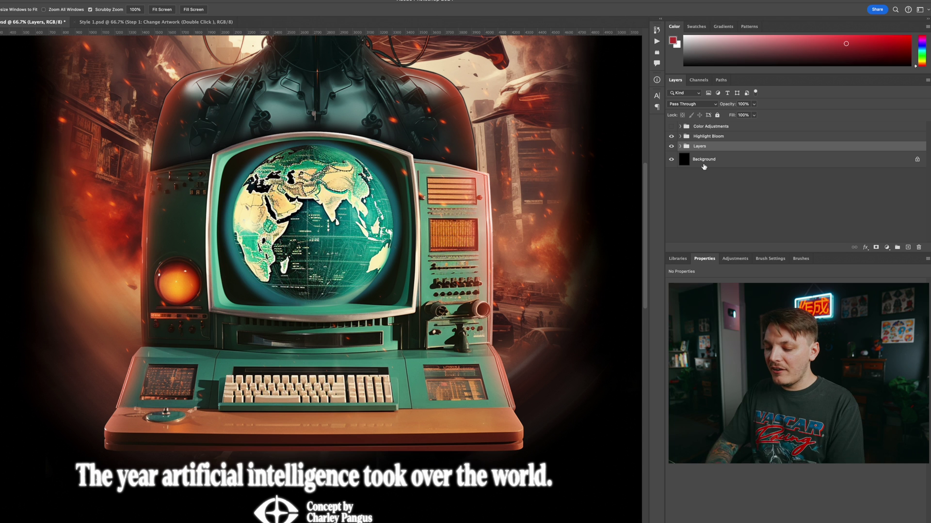
Step: Stamp all visible artwork into a new merged layer above the Layers group
key("alt+shift+super+e")
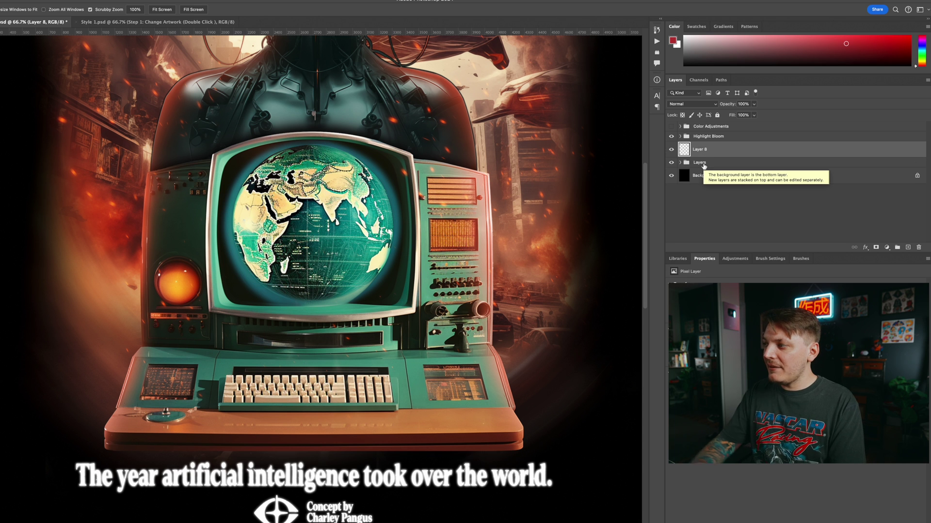
left_click_drag(392, 235, 327, 293)
left_click_drag(311, 227, 336, 310)
left_click_drag(338, 186, 307, 242)
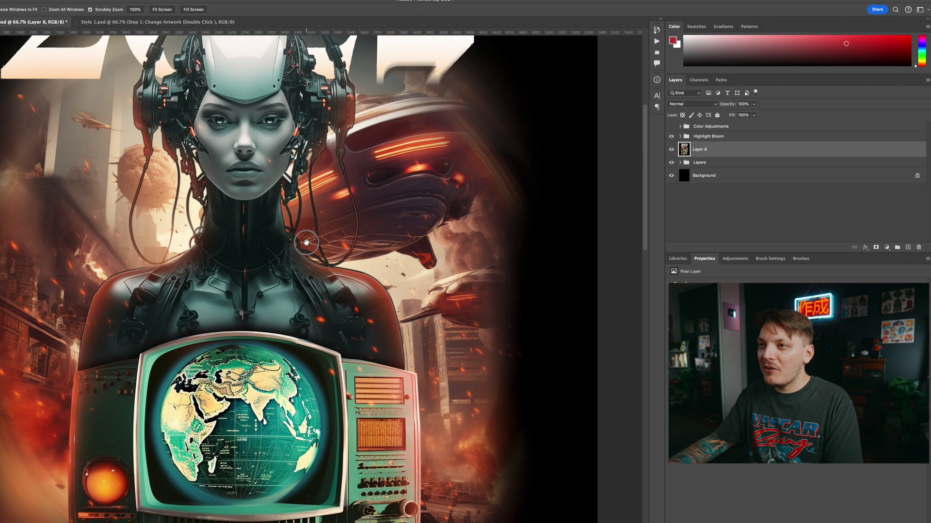
Step: Select the merged layer's highlights with Color Range, using a fuzziness of 48% and a range of 190
left_click(95, 0)
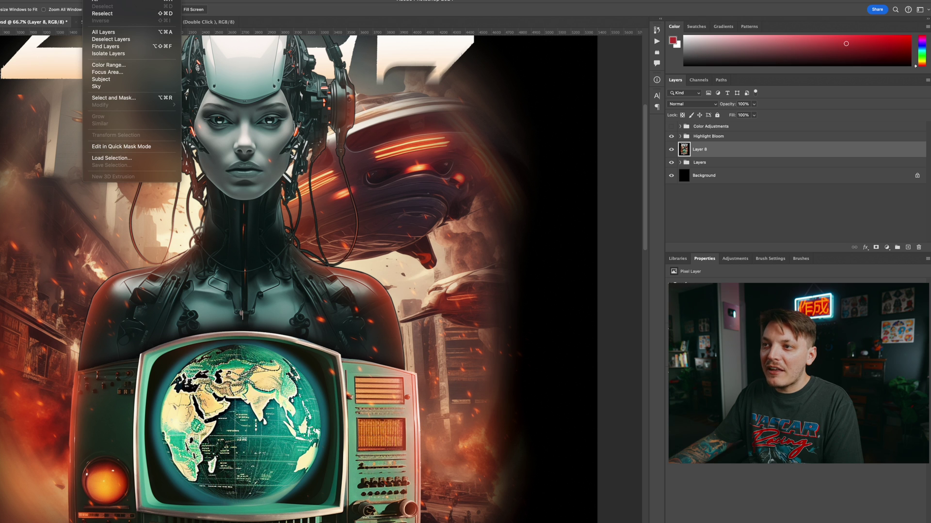
left_click(109, 65)
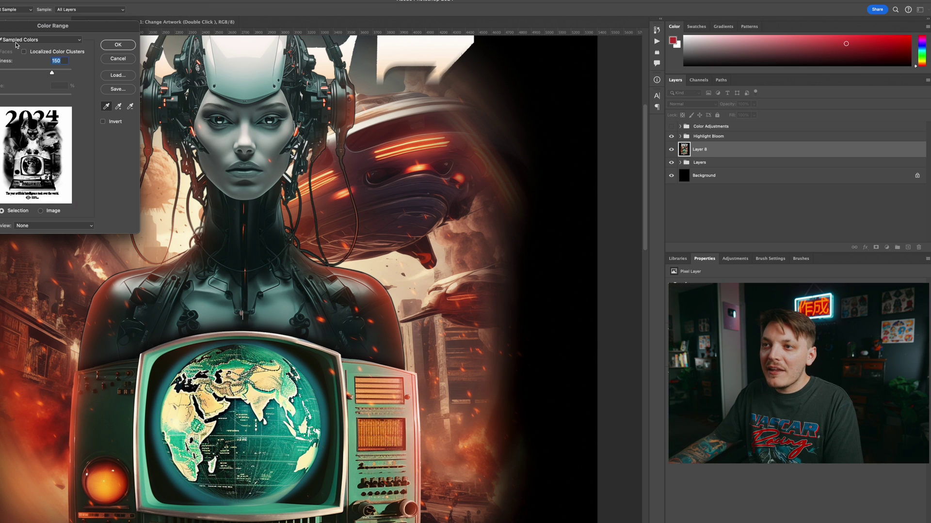
left_click(16, 43)
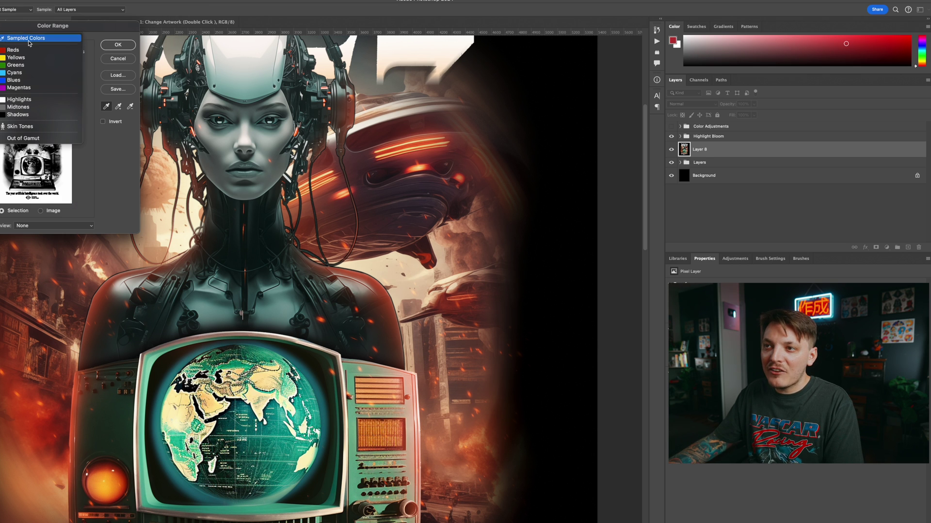
left_click(24, 99)
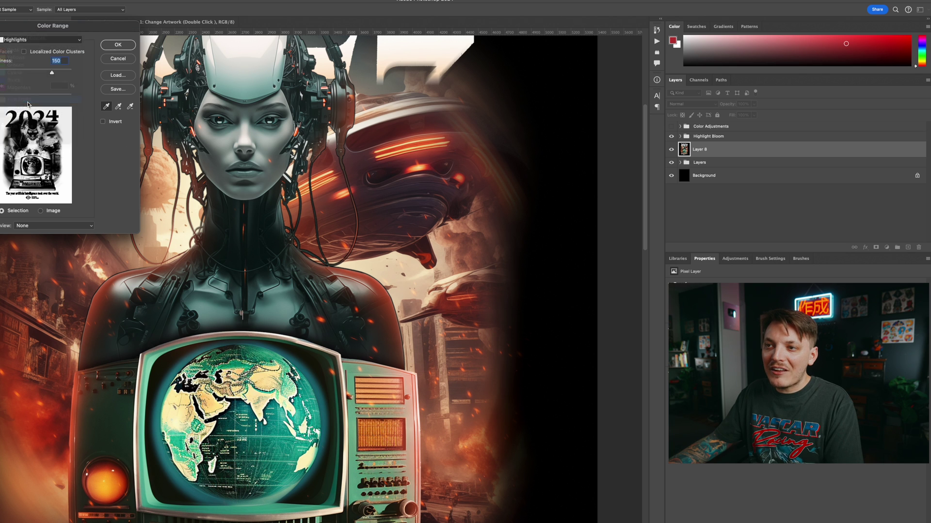
left_click_drag(9, 72, 50, 74)
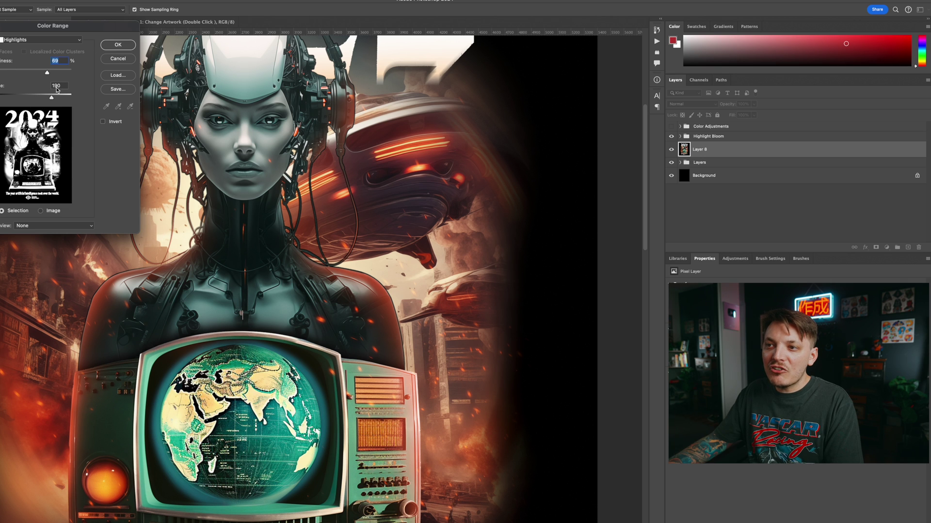
mouse_move(47, 73)
left_mouse_down()
mouse_move(18, 71)
mouse_move(31, 72)
left_mouse_up()
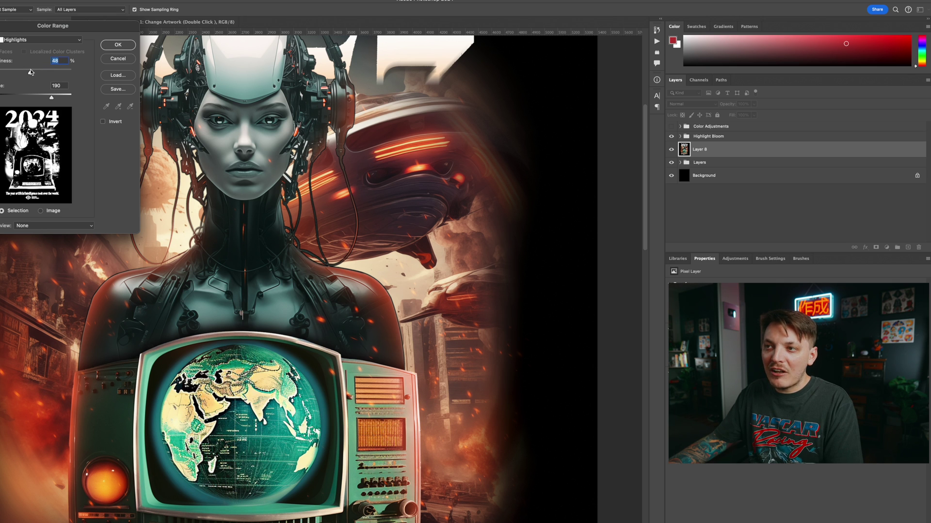
left_click(118, 45)
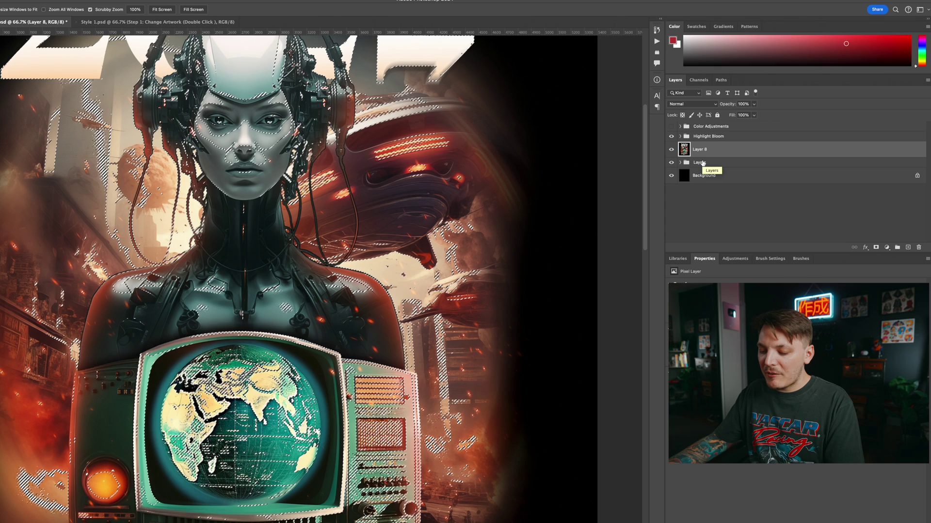
Step: Copy the selected highlights to a new layer, hide the merged Layer 8, and make the highlights layer active
key("ctrl+j")
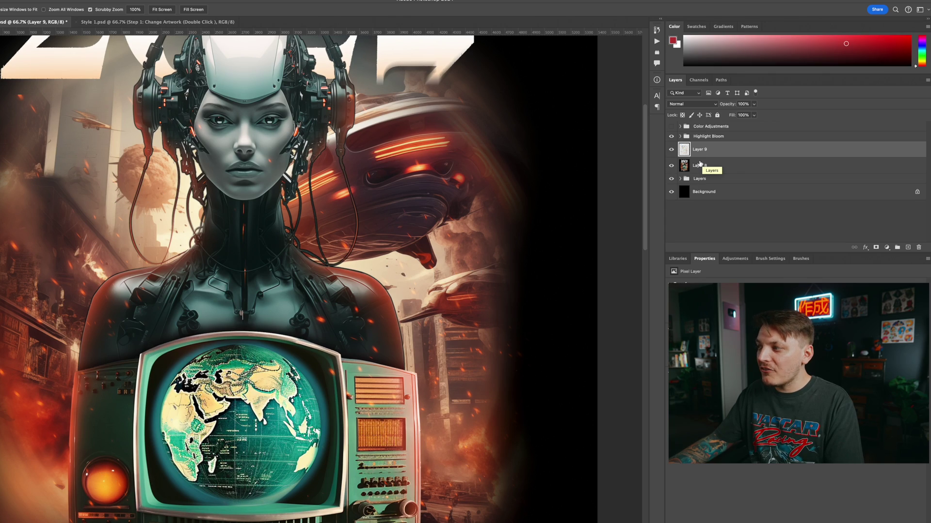
left_click(672, 165)
left_click(706, 166)
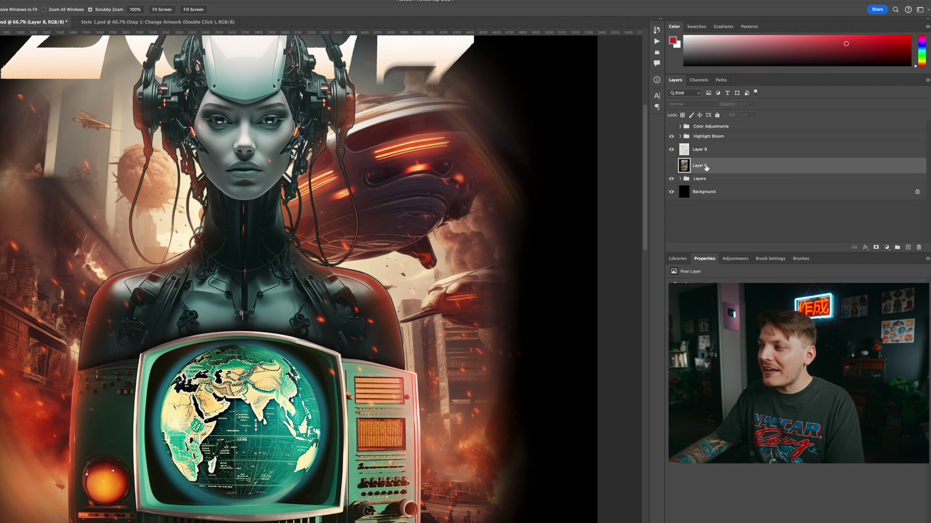
left_click(698, 151)
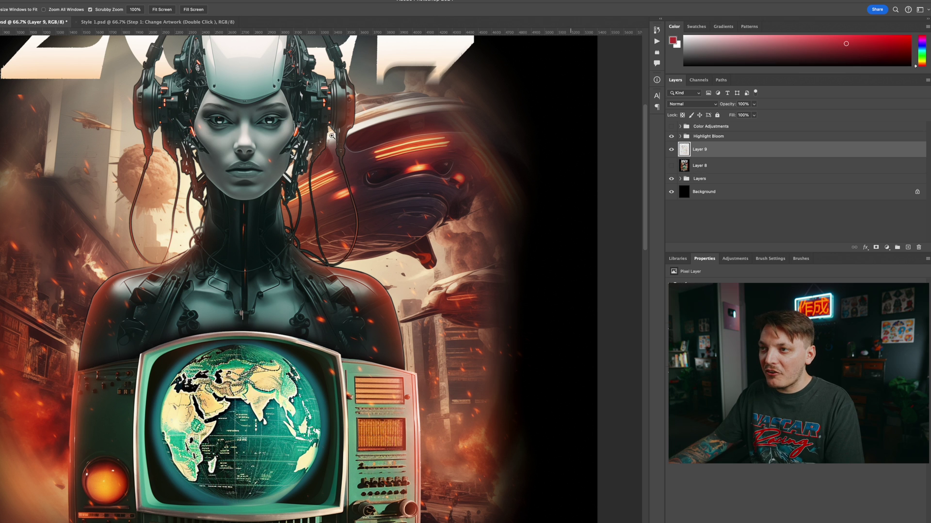
Step: Toggle the highlights layer, Layer 9, off and on to compare the artwork with and without it
scroll(615, 137, "down", 1)
left_click(670, 151)
left_click(670, 151)
left_click(671, 151)
left_click(670, 151)
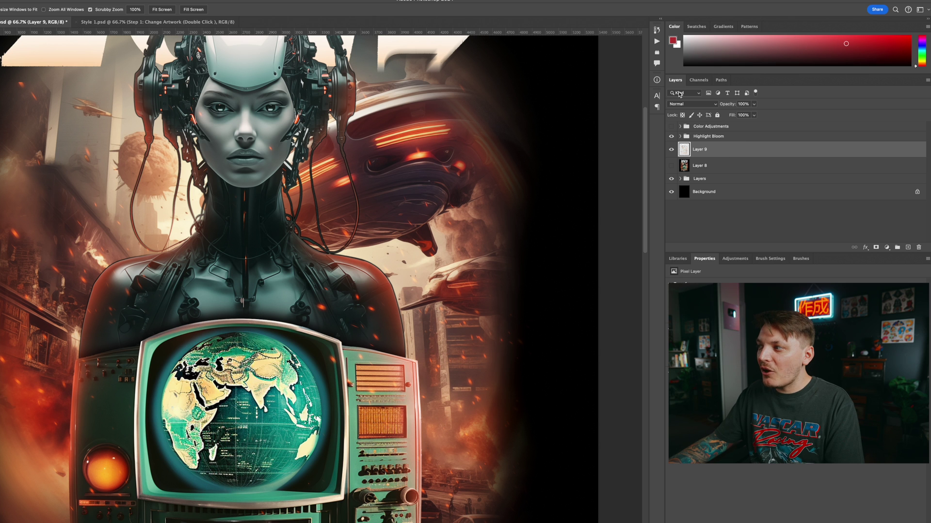
Step: Set Layer 9's blend mode to Screen and check the layers in the Highlight Bloom group for reference
left_click(679, 106)
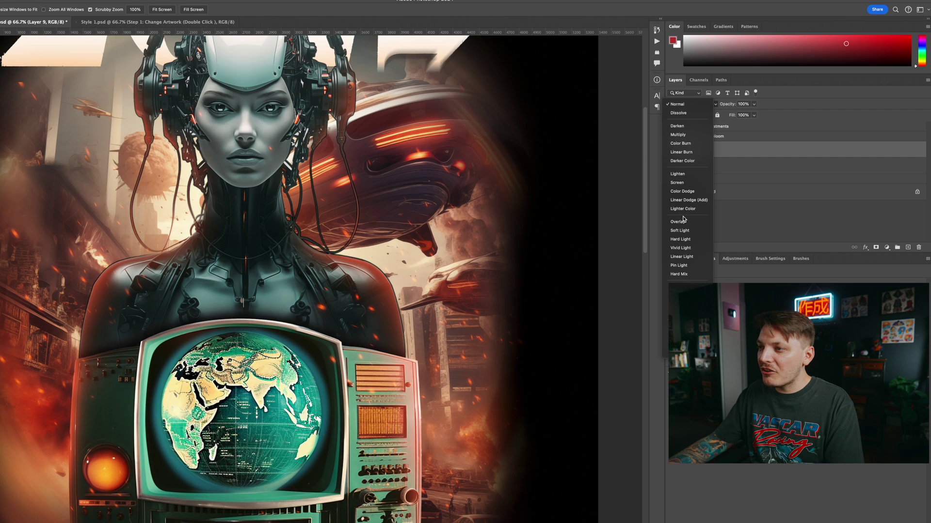
left_click(686, 183)
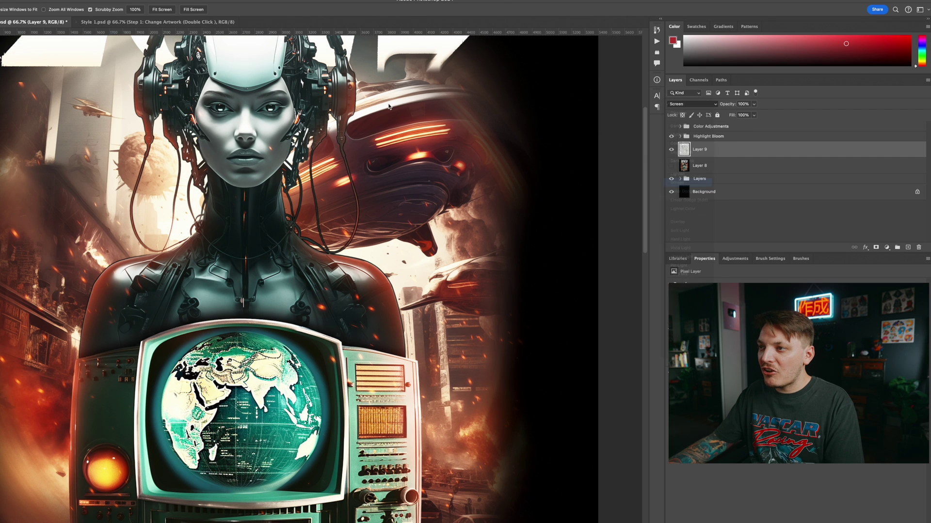
left_click(681, 136)
left_click(708, 154)
left_click(680, 137)
left_click(699, 151)
Step: Apply a subtle Gaussian Blur to Layer 9 after previewing radii such as 4.0, 64.8 and 2.4 pixels
left_click(117, 1)
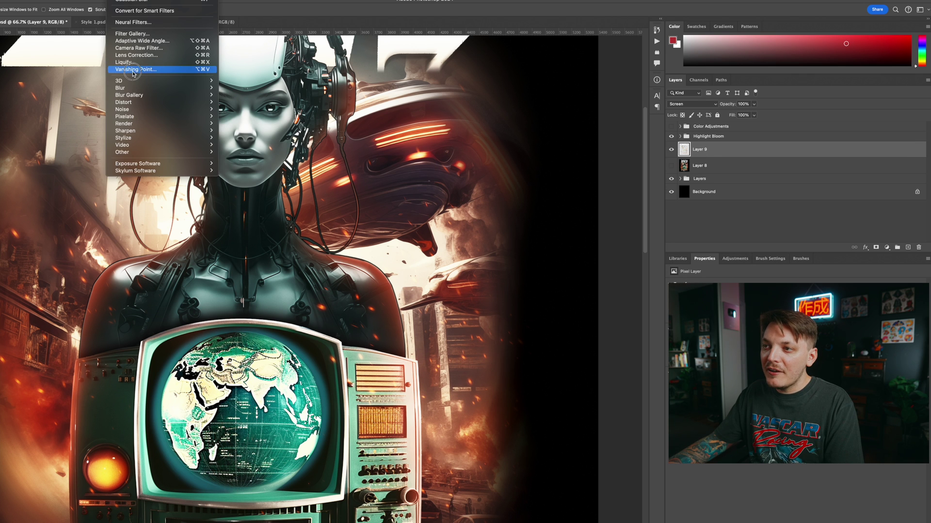
mouse_move(162, 89)
left_click(256, 116)
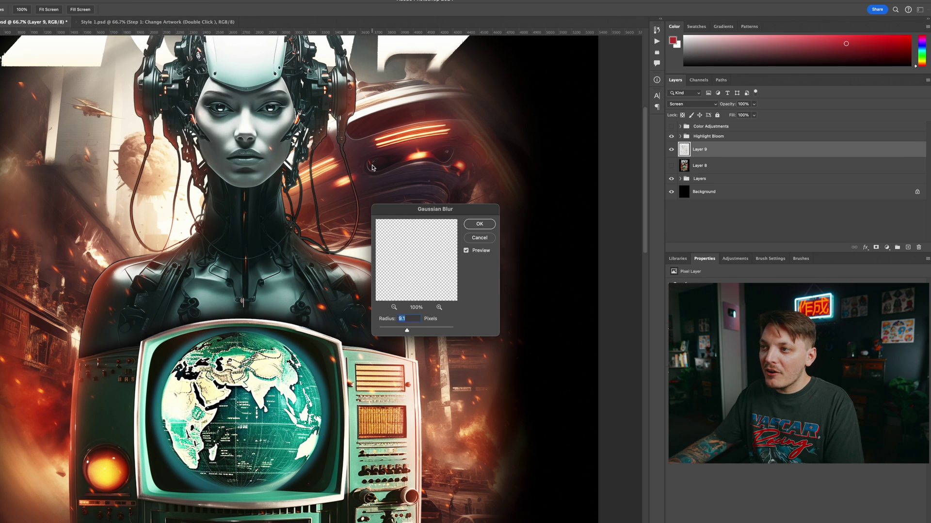
scroll(282, 104, "up", 5)
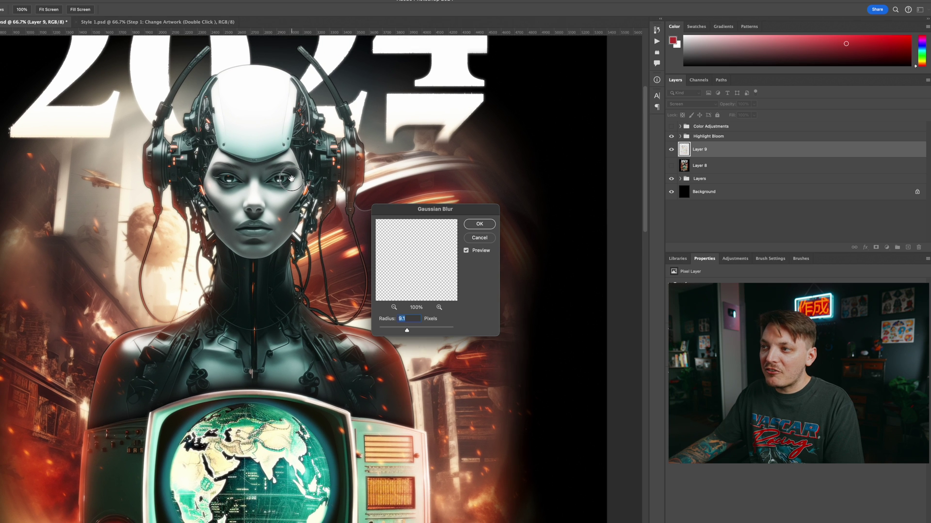
left_click_drag(425, 329, 395, 331)
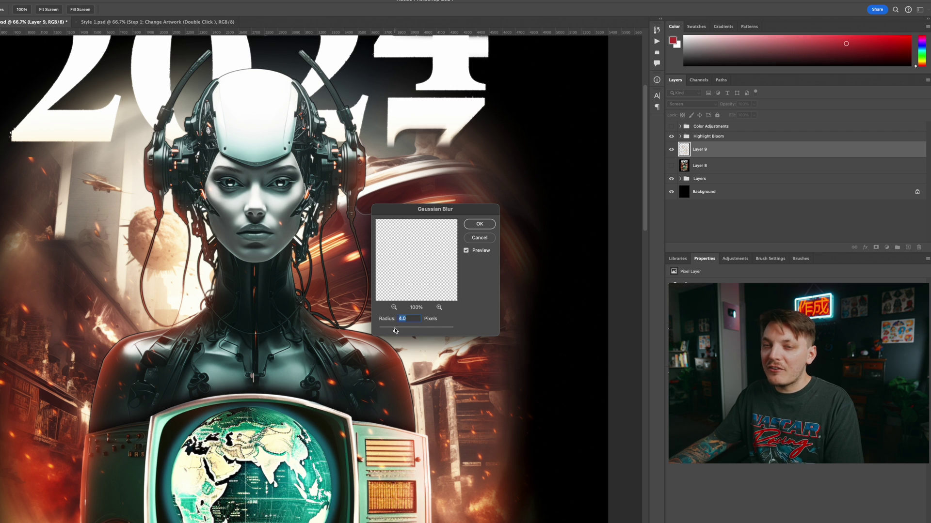
left_click(421, 330)
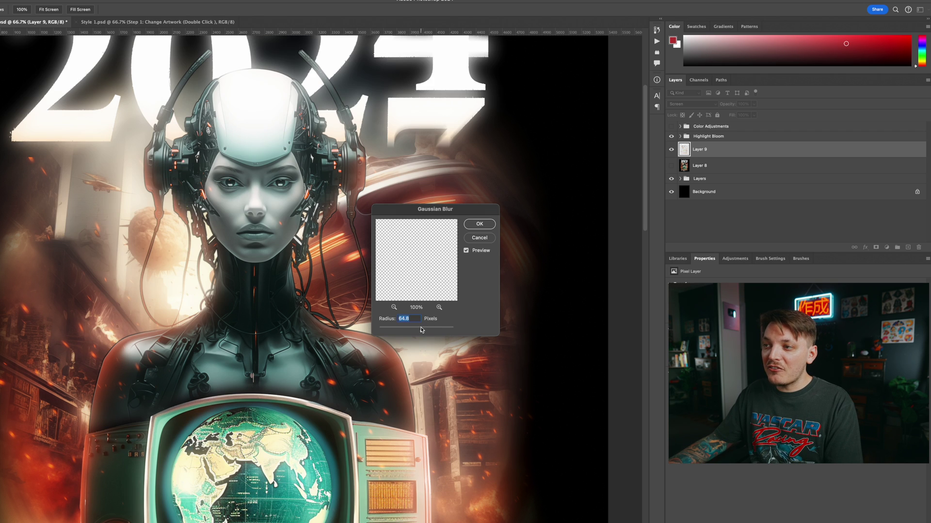
left_click_drag(383, 332, 388, 331)
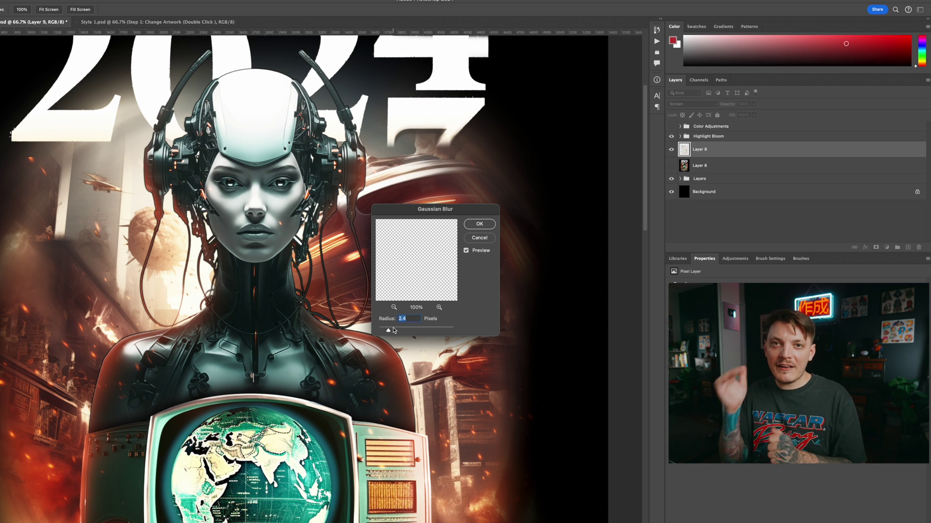
left_click(393, 330)
left_click(478, 225)
Step: Toggle the blurred highlights on Layer 9 off and on to compare the artwork with and without the bloom
key("z")
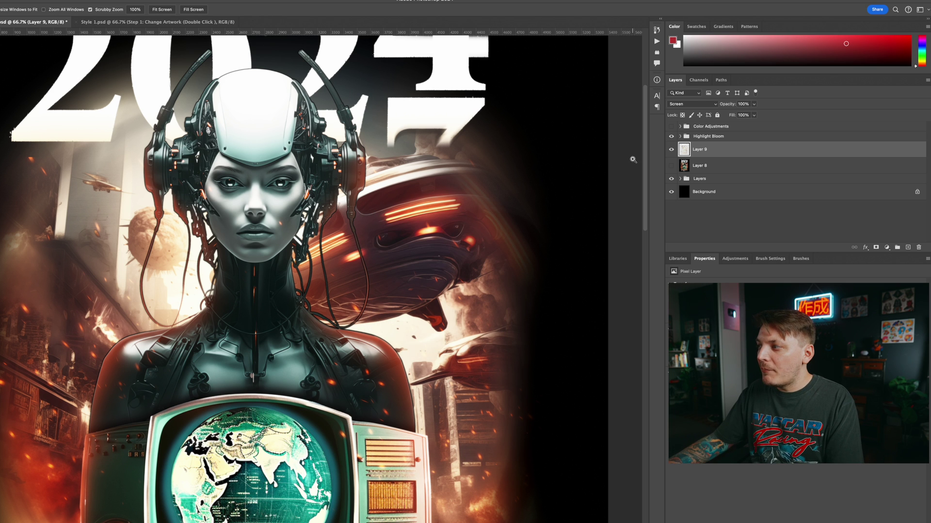
left_click(672, 151)
left_click(671, 150)
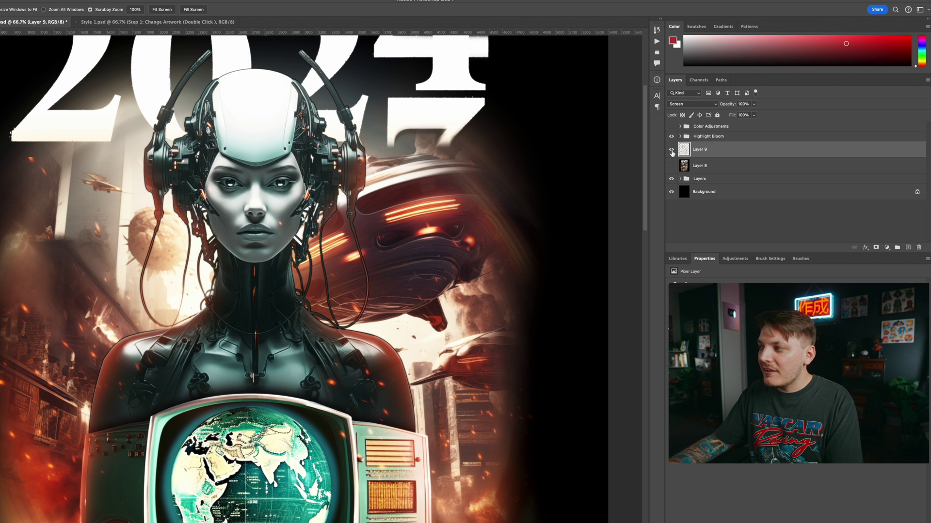
key("super+comma")
right_click(738, 151)
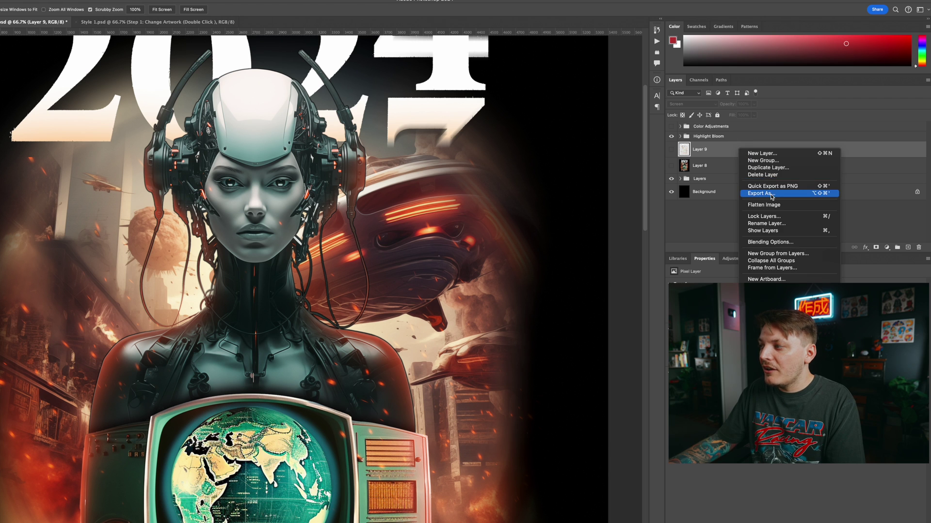
left_click(672, 150)
left_click(672, 149)
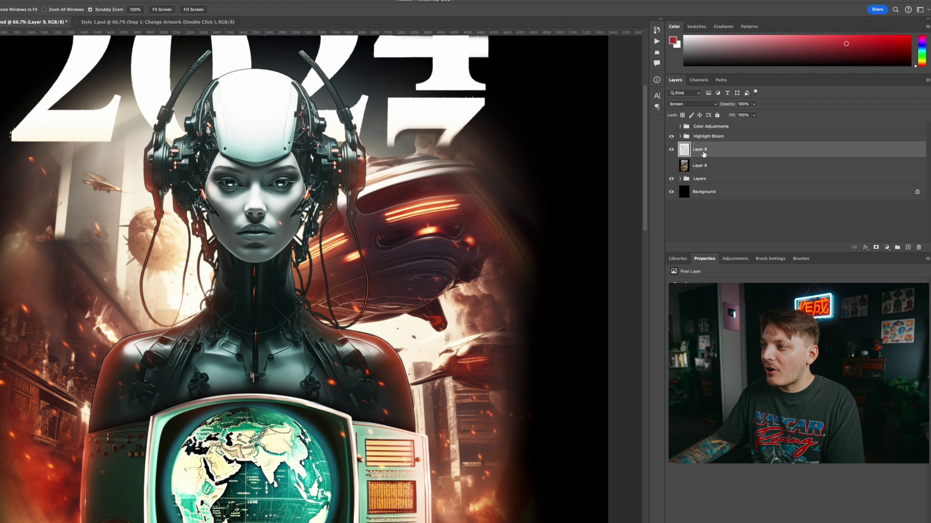
key("super+comma")
key("super+comma")
Step: Convert Layer 9 to a smart object and apply a 4.6-pixel Gaussian Blur as an editable smart filter
right_click(709, 153)
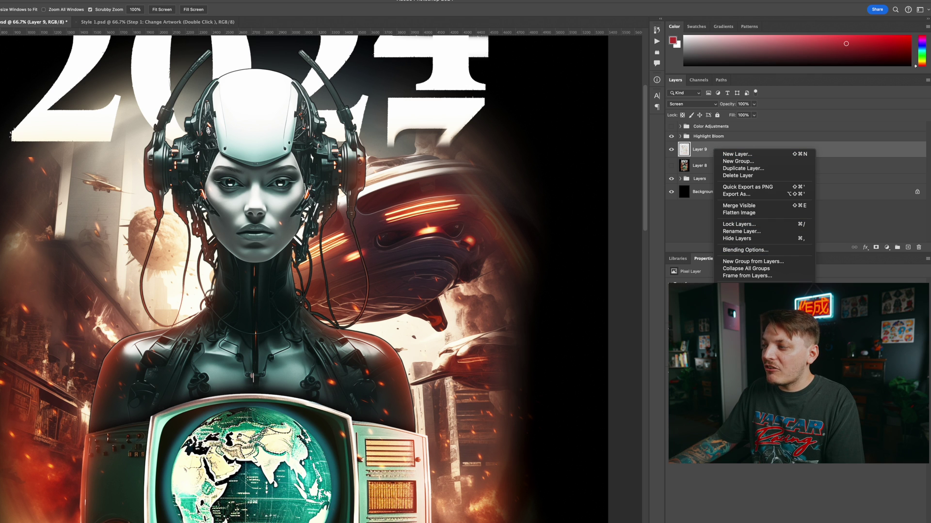
left_click(743, 287)
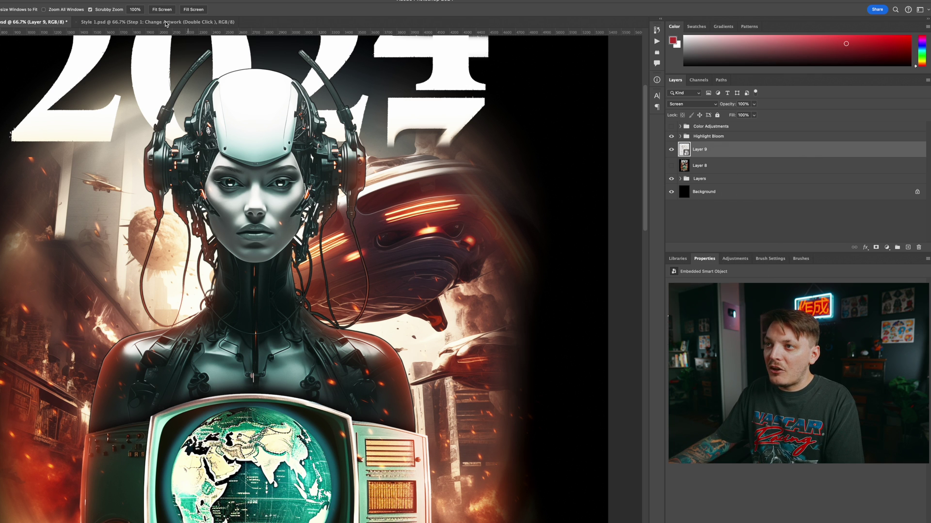
left_click(118, 1)
mouse_move(143, 88)
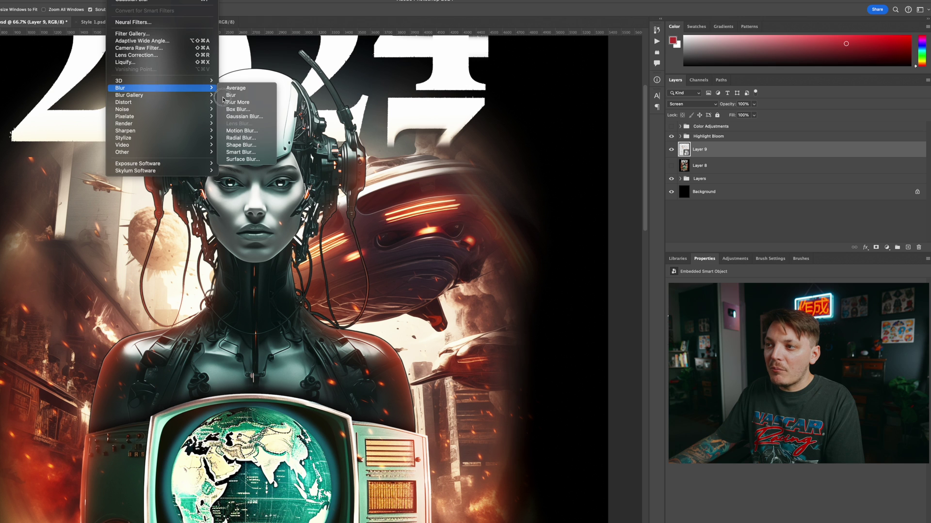
left_click(266, 120)
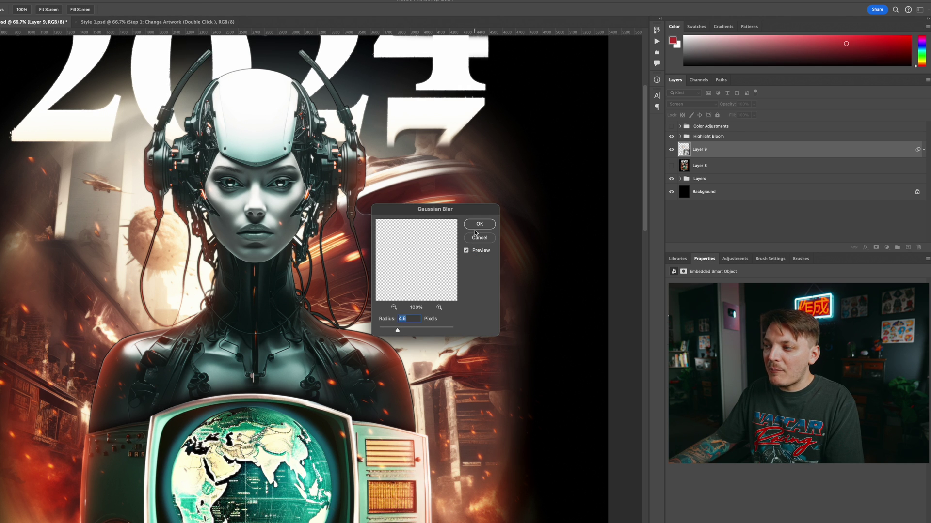
left_click(479, 223)
left_click(687, 165)
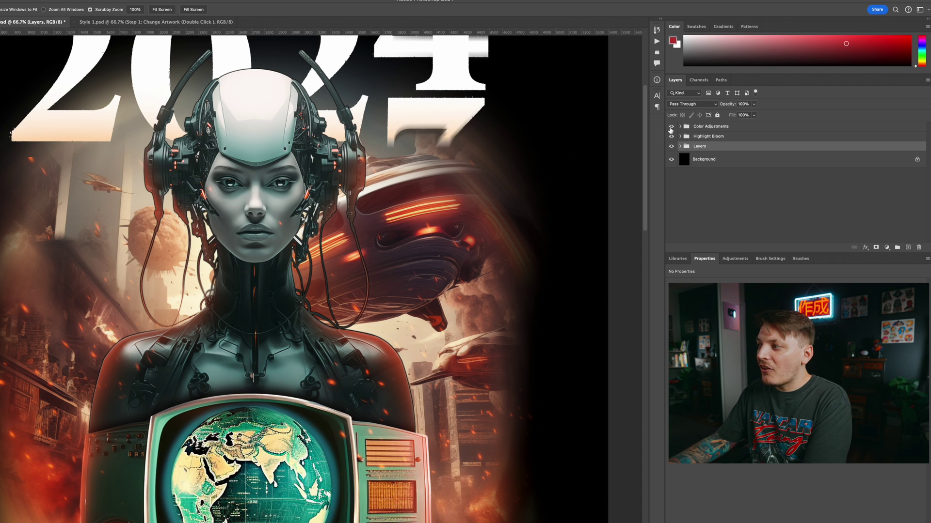
Step: Show and expand the Color Adjustments group, hide Color Balance 1 and Color Lookup 1 copy, and select Color Lookup 1
left_click(671, 127)
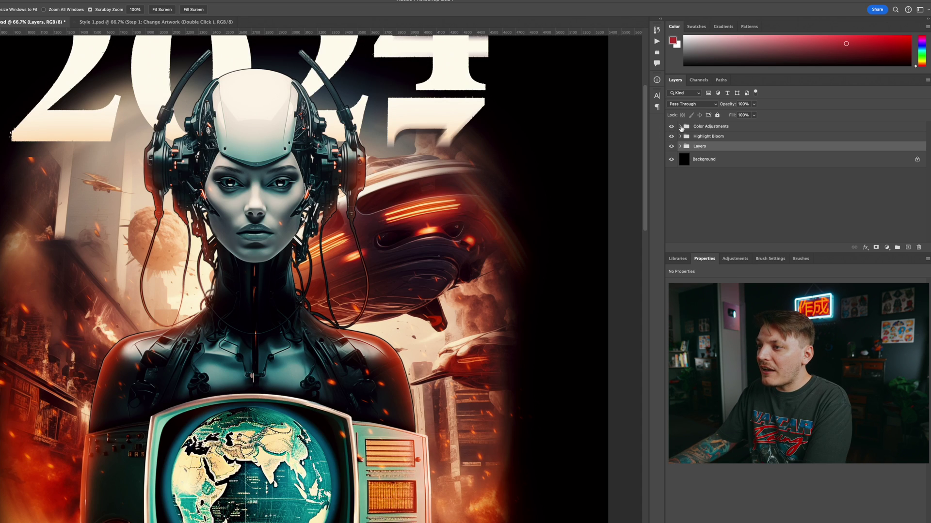
left_click(680, 127)
left_click(708, 141)
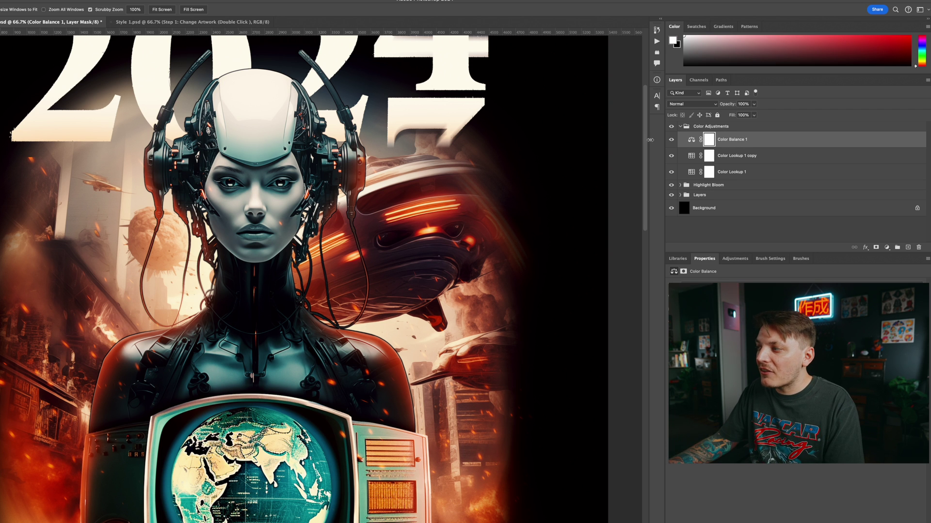
left_click(671, 140)
left_click(672, 156)
left_click(691, 173)
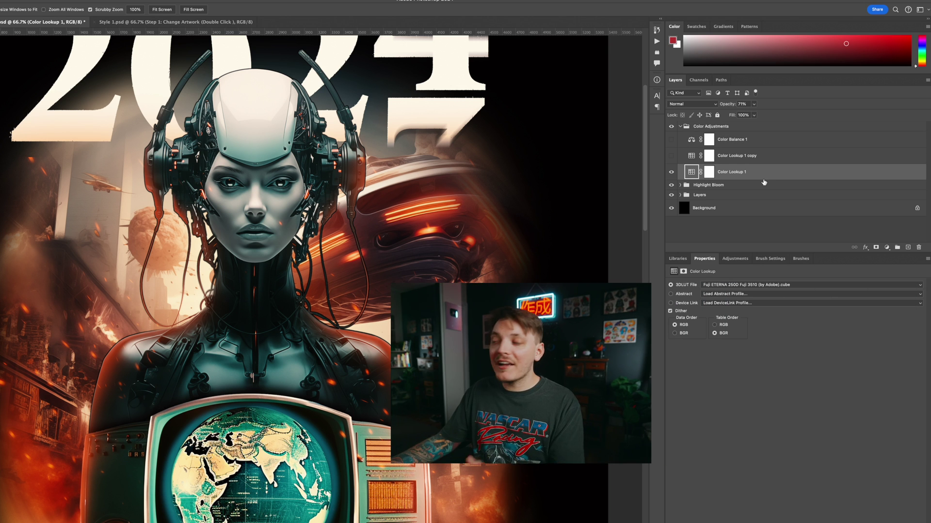
Step: Check where Color Lookup sits among the adjustment layer types and examine the 3DLUT file choice of Color Lookup 1
left_click(889, 248)
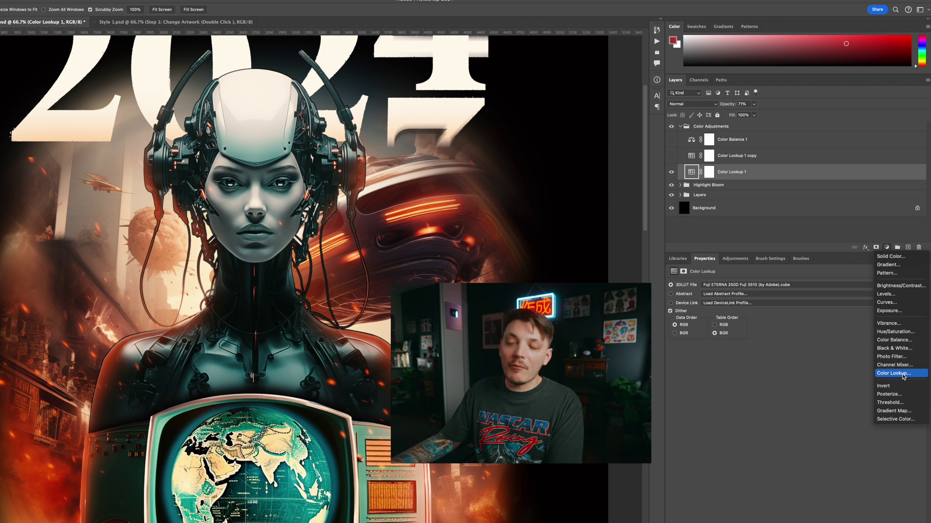
left_click(691, 176)
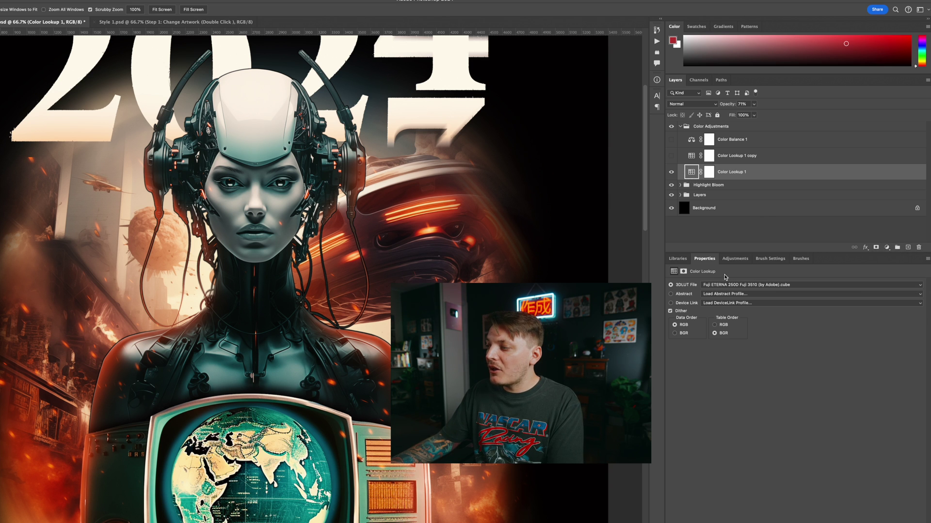
left_click(716, 285)
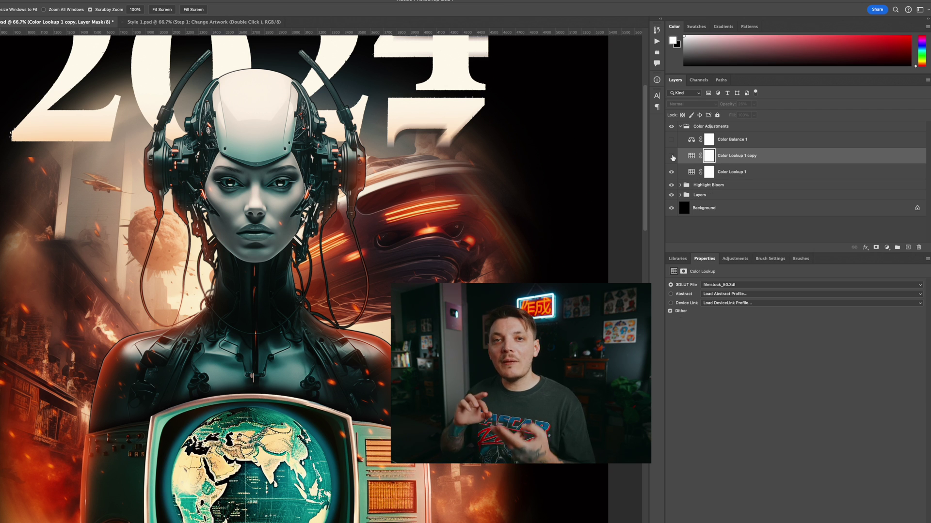
Step: Turn Color Lookup 1 copy and Color Balance 1 back on and review their adjustment settings
left_click(672, 156)
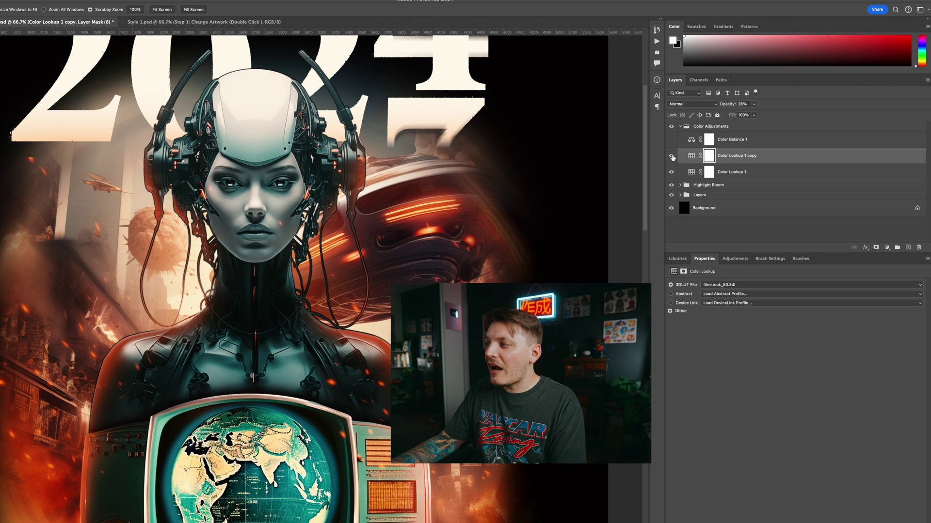
left_click(691, 156)
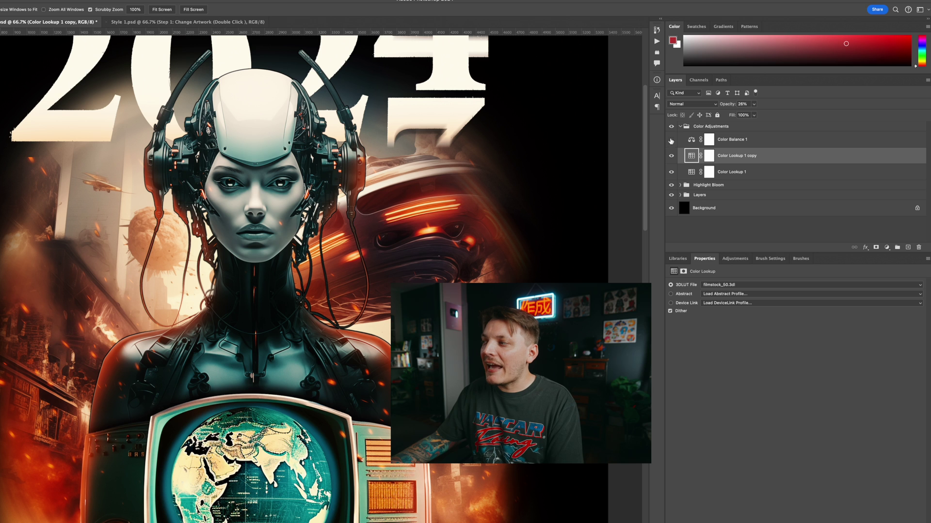
left_click(759, 143)
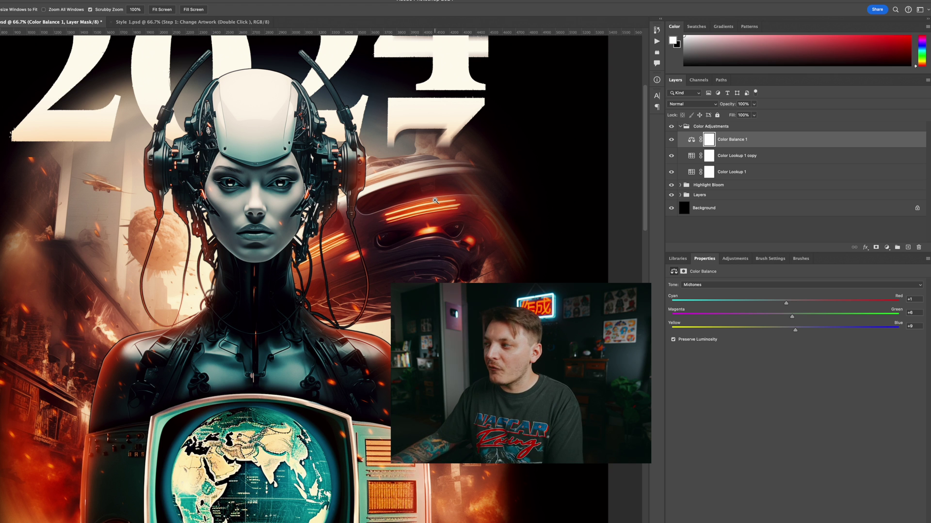
Step: Delete the layer masks from the Color Balance 1 and Color Lookup 1 copy adjustment layers
right_click(709, 140)
left_click(728, 156)
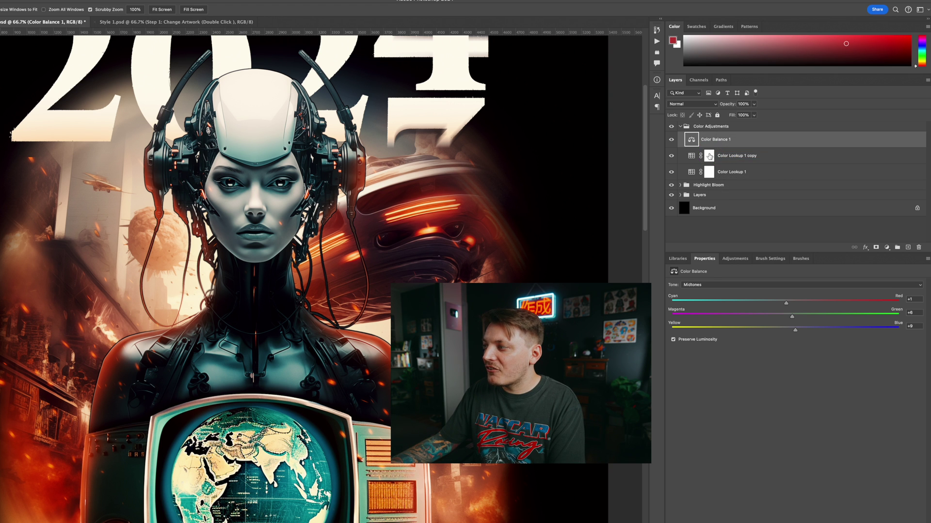
right_click(709, 156)
left_click(744, 170)
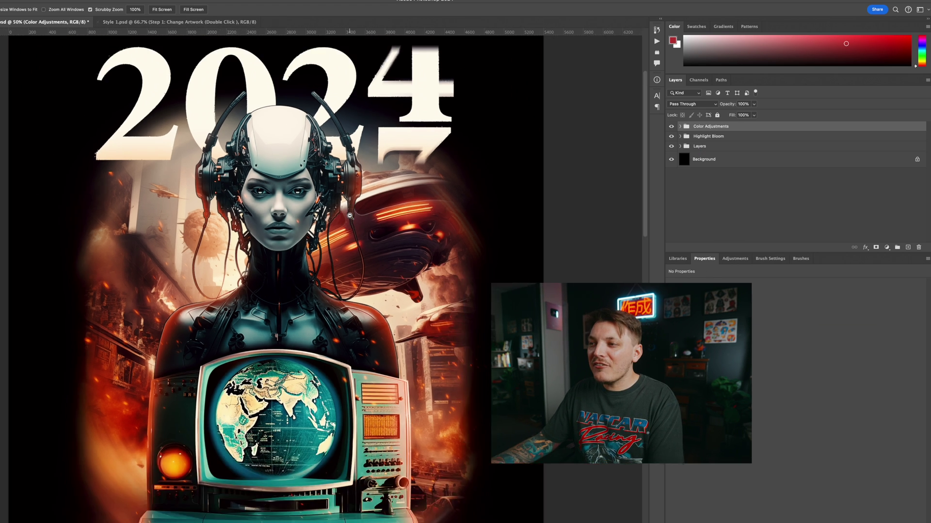
Step: Select and copy the whole merged poster, and open the Step 1: Change Artwork smart object in Style 1.psd
left_click(350, 216, "alt")
key("ctrl+a")
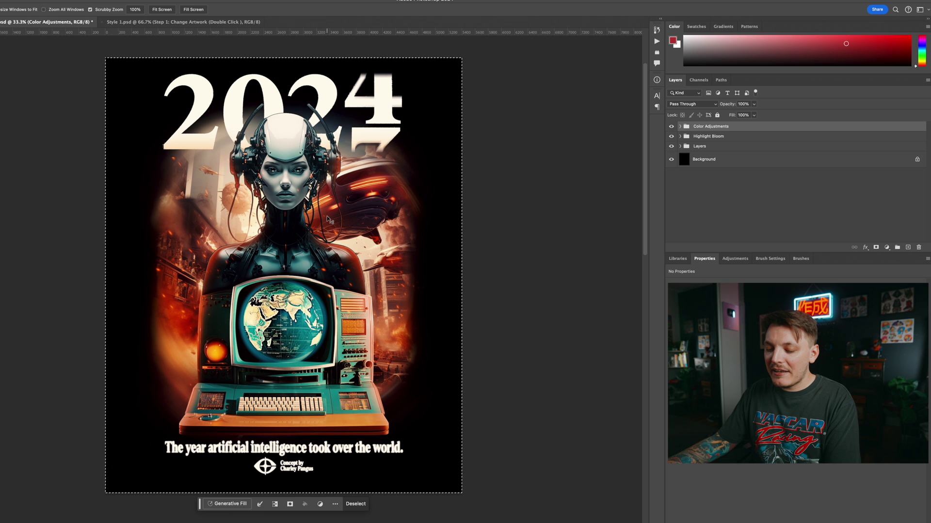
left_click(148, 22)
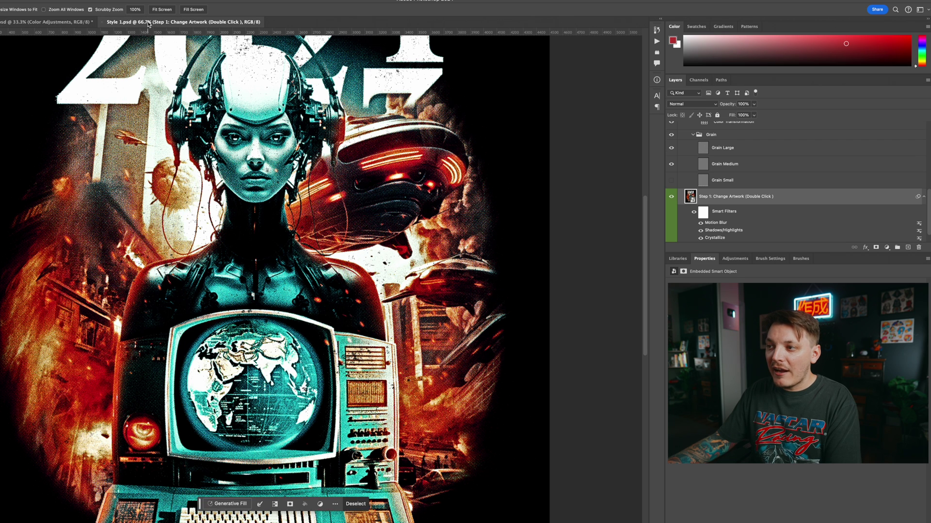
double_click(691, 197)
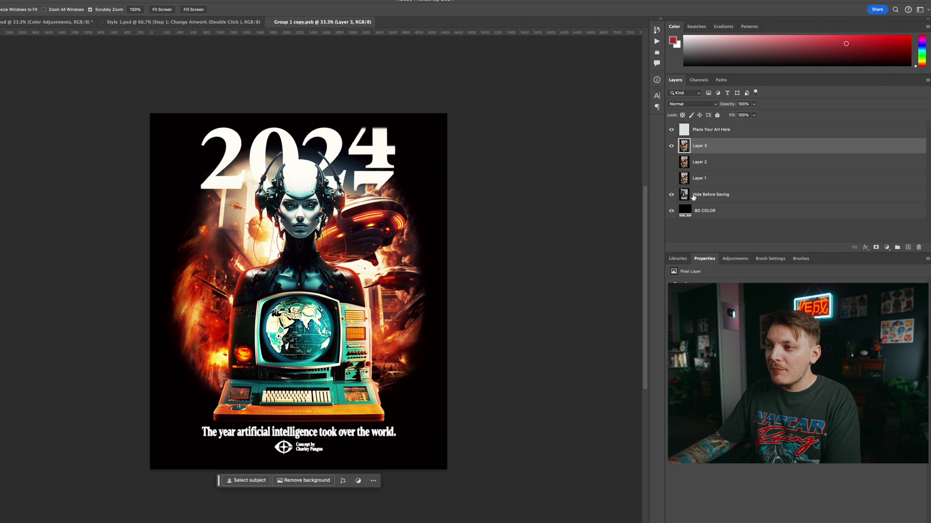
Step: Paste the poster into the smart object as a new layer above Layer 3 and scale it proportionally to 87%
left_click(313, 249)
scroll(316, 215, "down", 2)
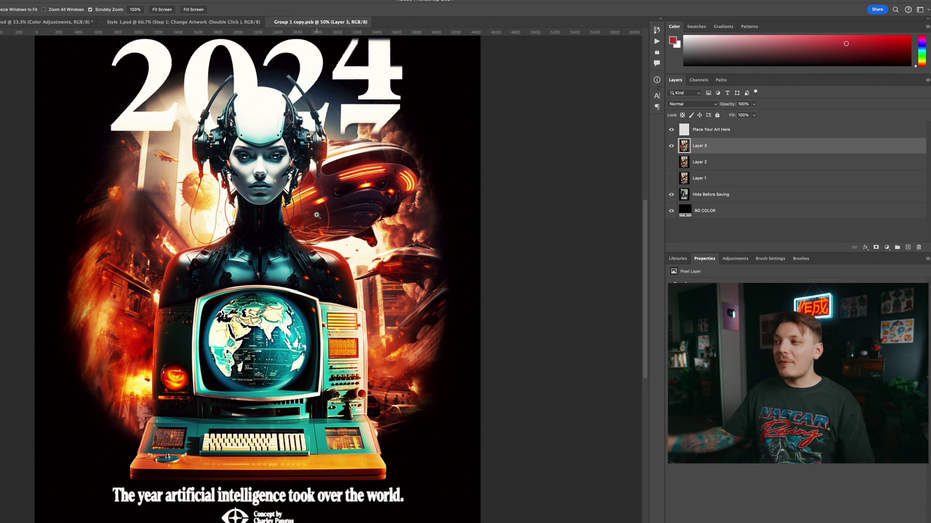
left_click(325, 107)
left_click(325, 106)
left_click(325, 106)
key("super+0")
key("super+v")
key("super+t")
left_click_drag(98, 12, 90, 12)
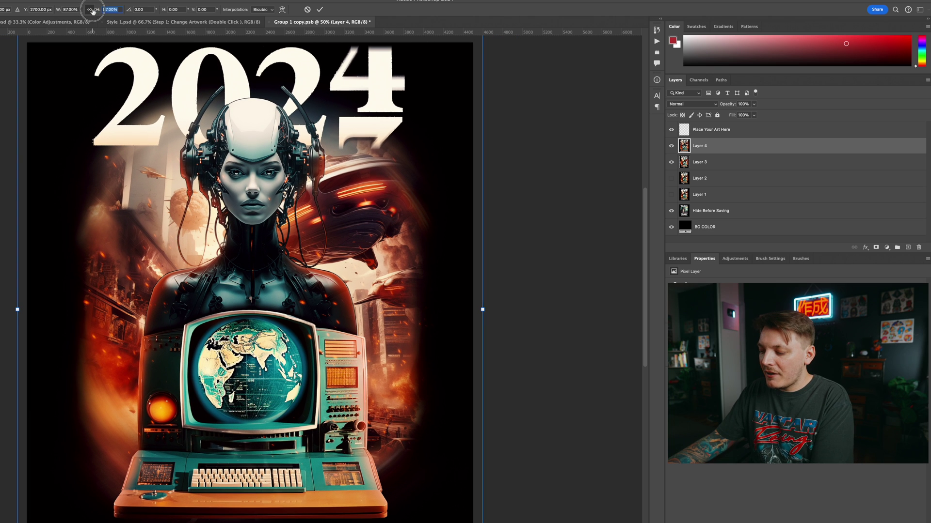
key("Return")
Step: Apply a Color Halftone filter to Layer 4 with a maximum radius of 4 pixels
left_click(118, 1)
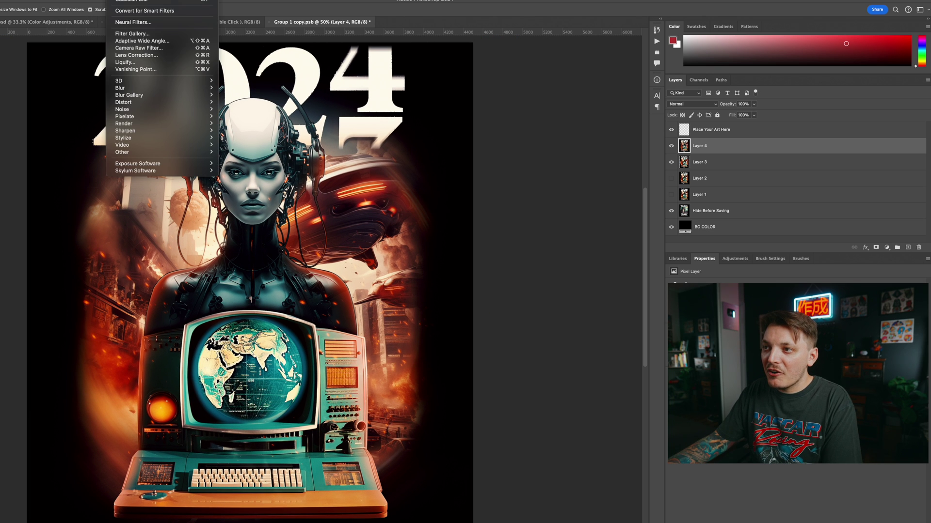
mouse_move(146, 116)
left_click(245, 117)
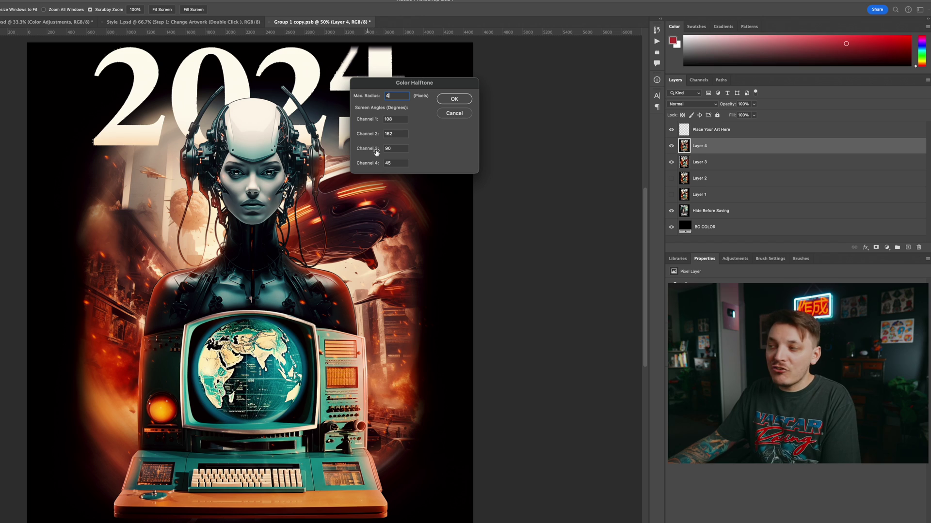
left_click(454, 99)
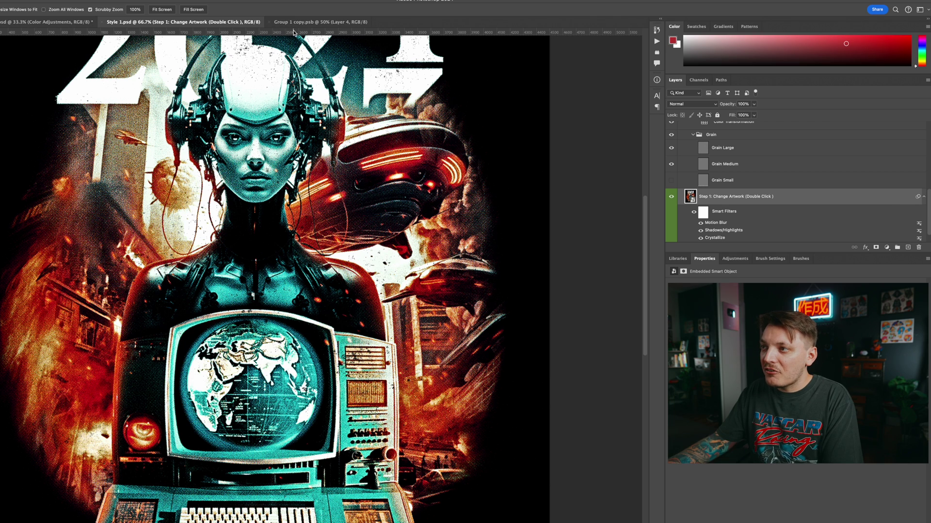
Step: Switch back to Group 1 copy.psb, toggle Layer 4 off and on, and inspect its halftone dots up close
left_click(297, 22)
left_click(670, 147)
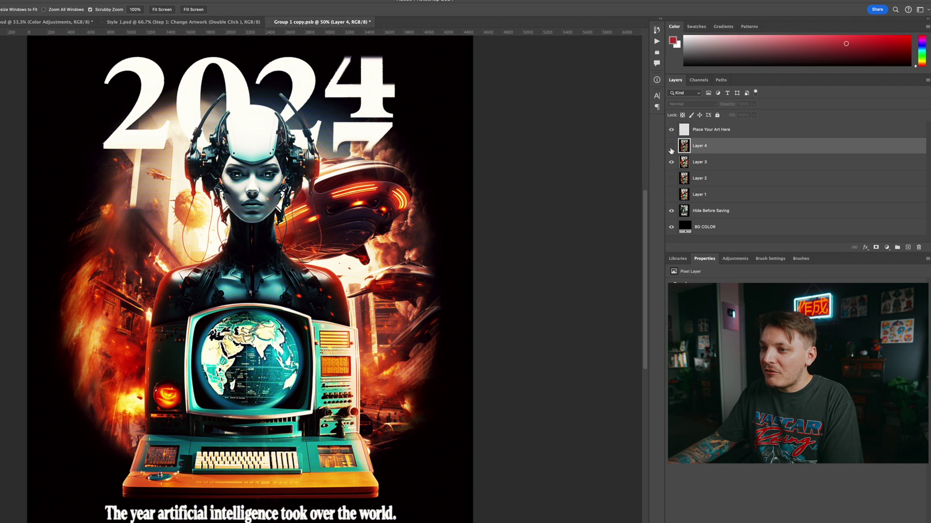
left_click(367, 122)
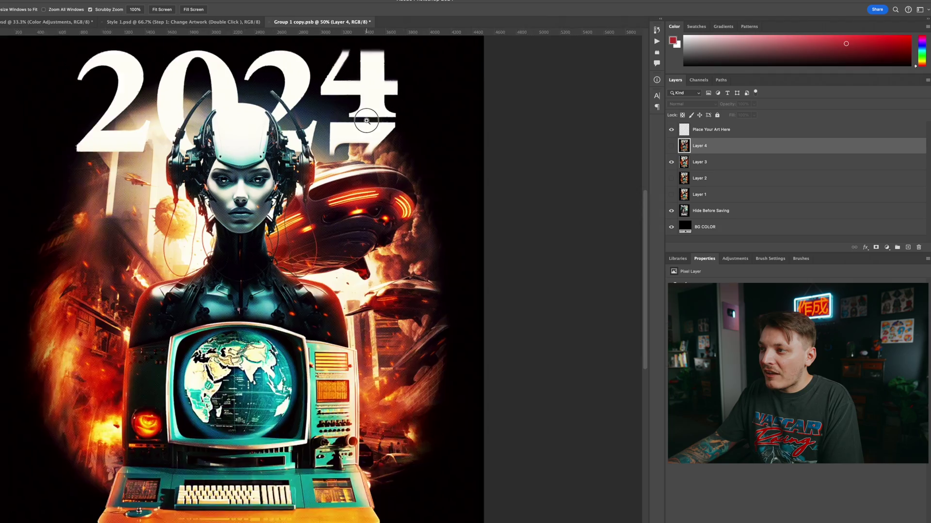
left_click(671, 145)
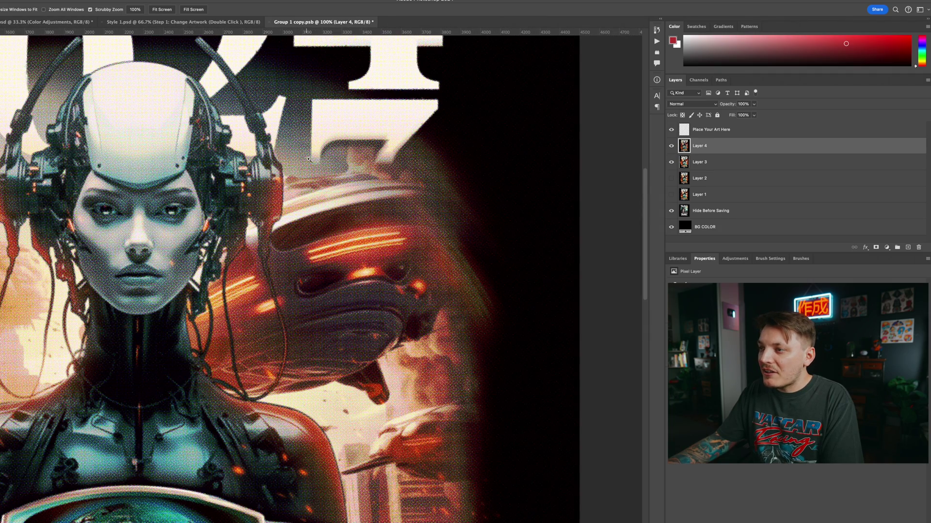
scroll(308, 159, "down", 2)
scroll(308, 159, "left", 3)
key("ctrl+l")
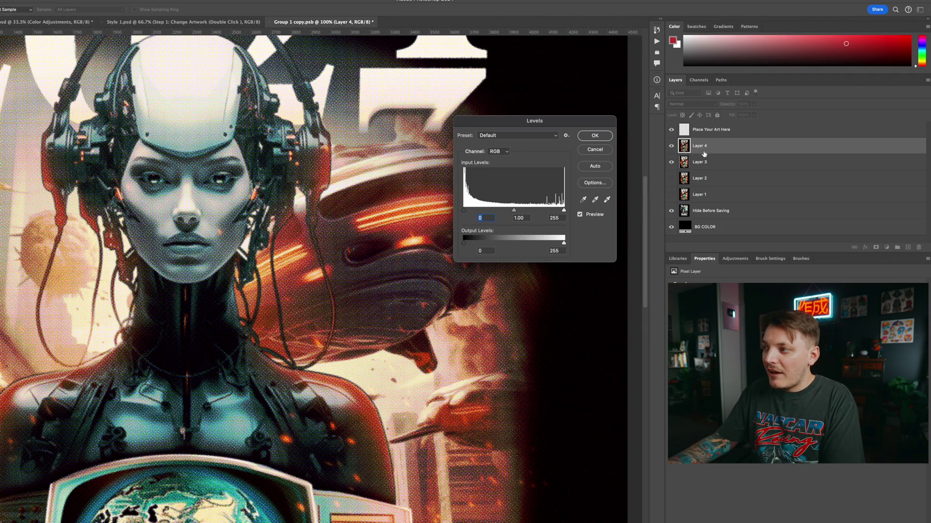
left_click_drag(516, 210, 554, 212)
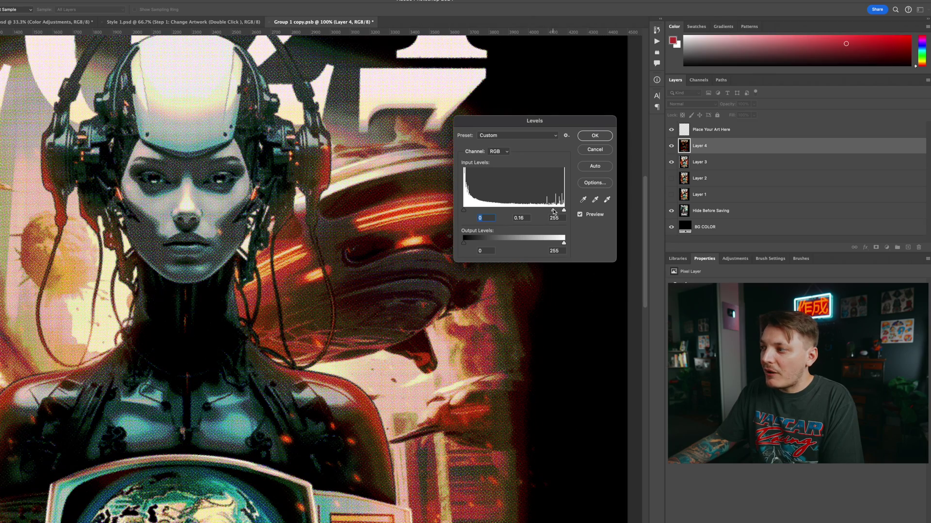
left_click(597, 154)
Step: Soften Layer 4's halftone dots with a Box Blur filter at a radius of 1 pixel
left_click(117, 2)
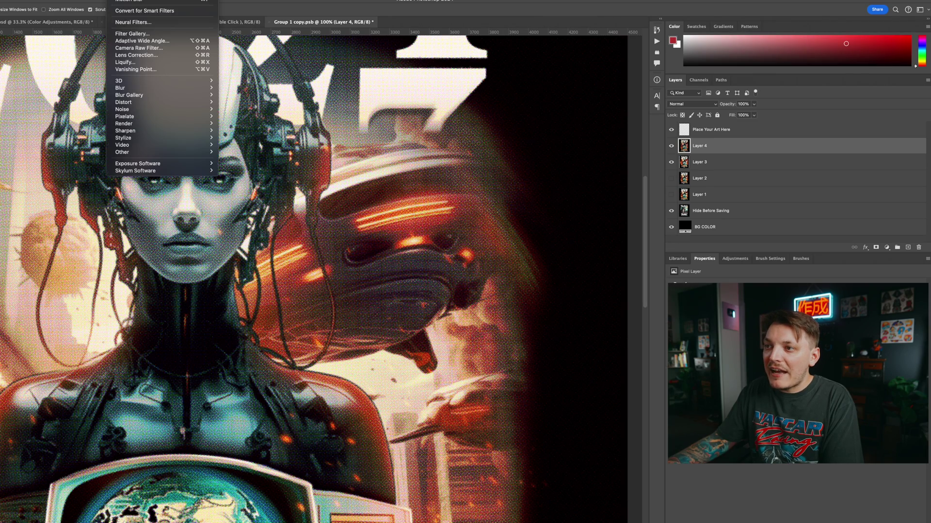
mouse_move(134, 90)
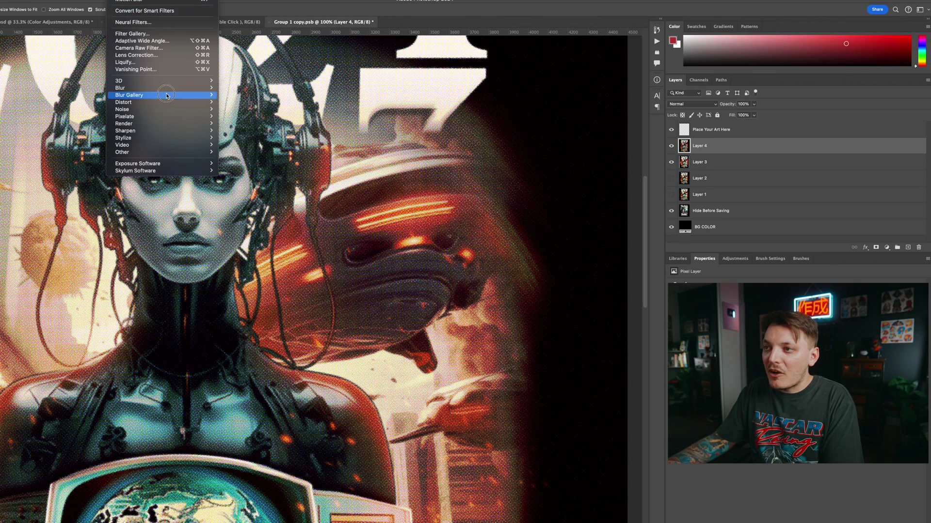
left_click(242, 109)
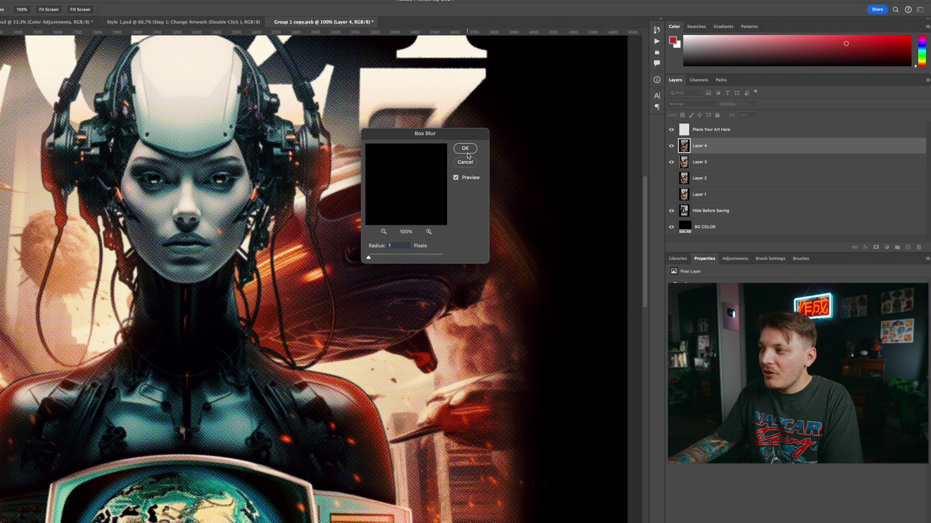
left_click(466, 152)
Step: Apply a Levels adjustment to Layer 4 with the midtone input at 0.57 and the white input at 187
key("ctrl+l")
left_click_drag(562, 211, 537, 211)
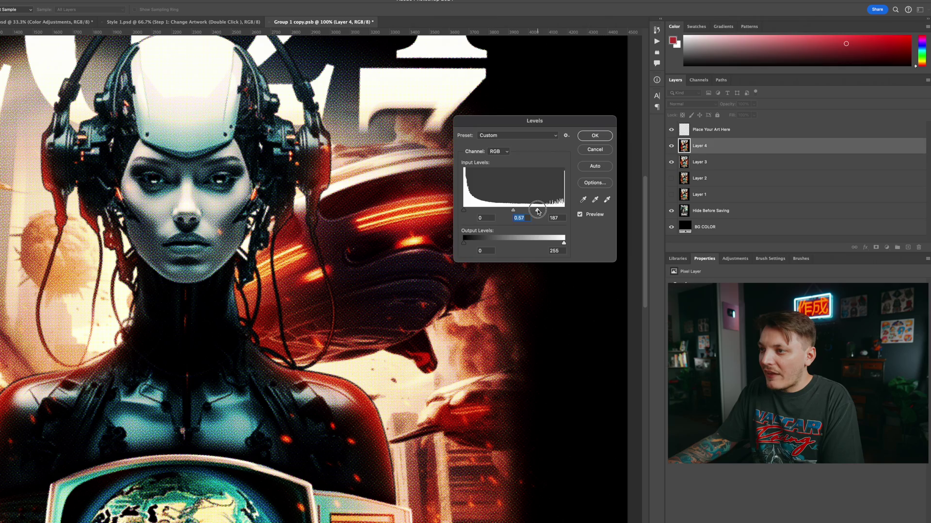
left_click(594, 136)
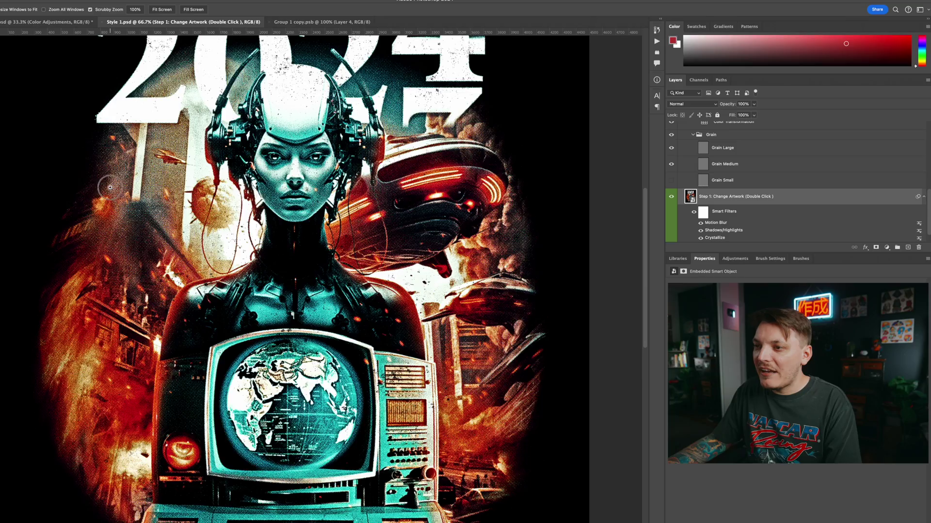
Step: Inspect the finished halftone print texture on the poster in Style 1.psd up close
scroll(320, 277, "up", 5)
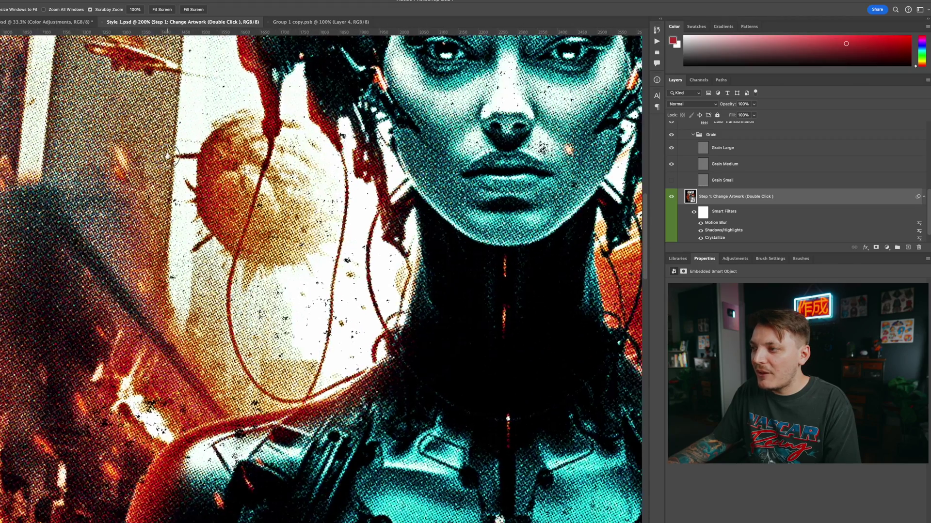
scroll(319, 277, "down", 3)
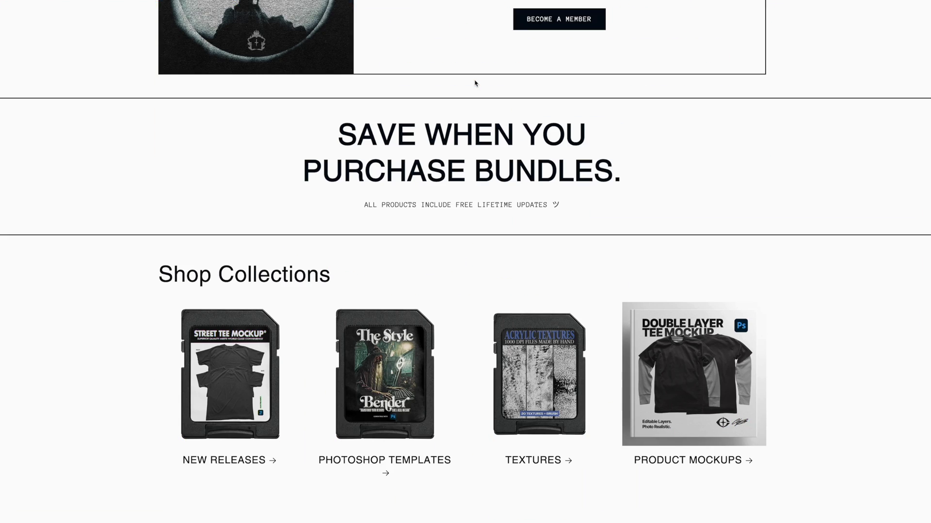
Step: Switch to the CharleyPangus shop website, browse the home page's shop collections, and open the MDA Membership page
scroll(474, 83, "down", 3)
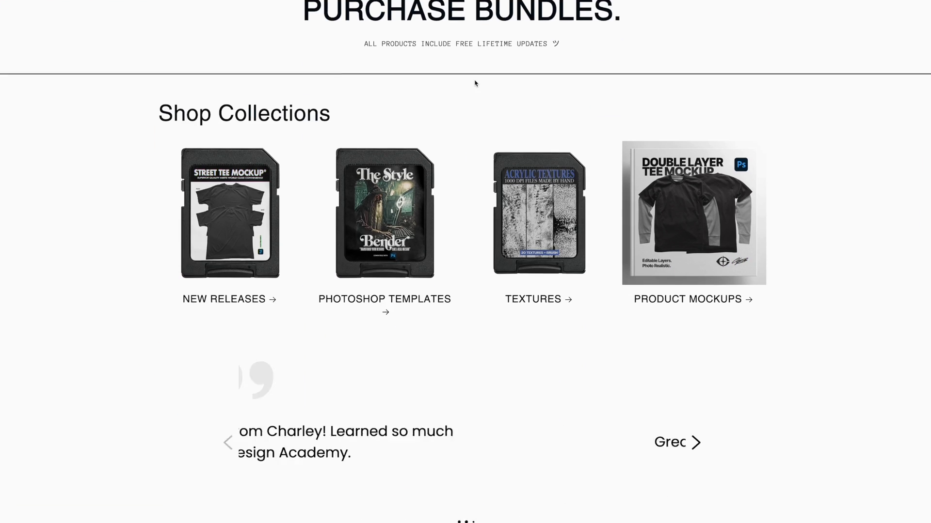
scroll(476, 83, "down", 2)
scroll(527, 147, "up", 7)
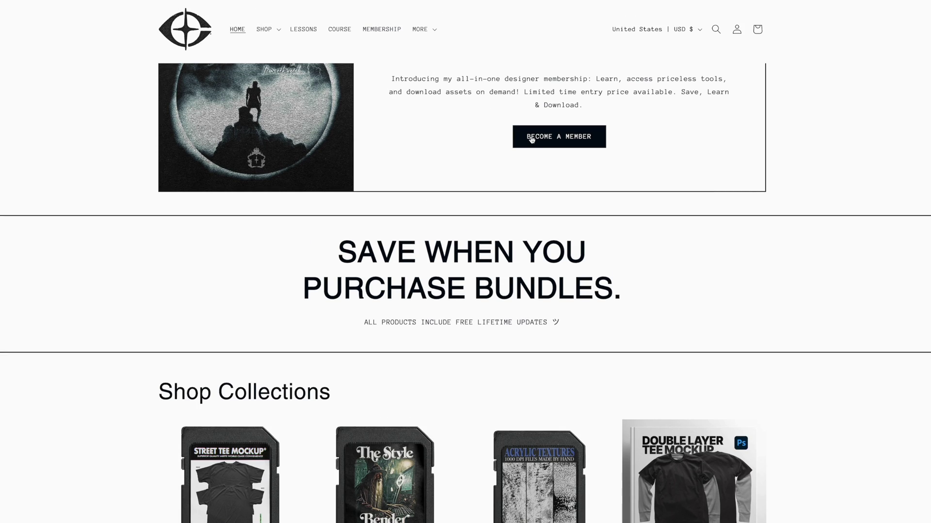
left_click(531, 140)
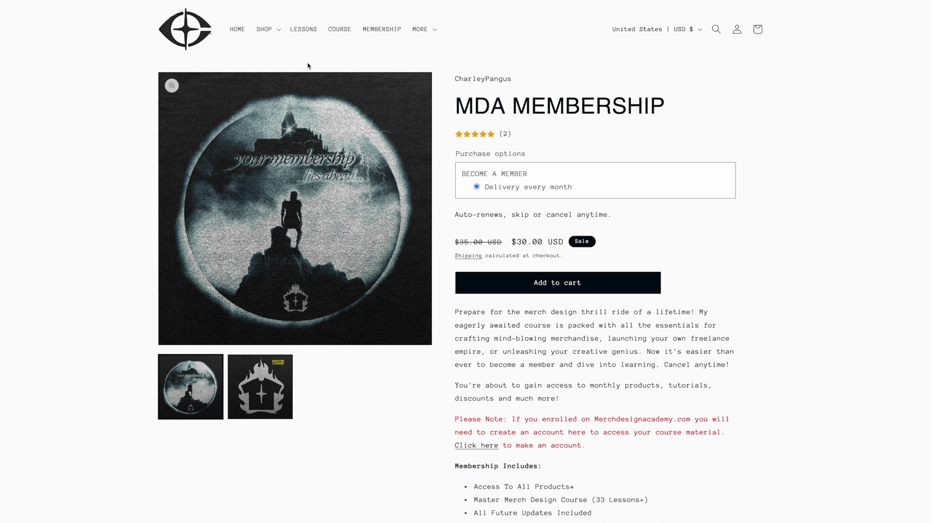
Step: Browse the shop's Mockups collection and view the Double Layer Tee - Photoshop Mockup product page
left_click(264, 28)
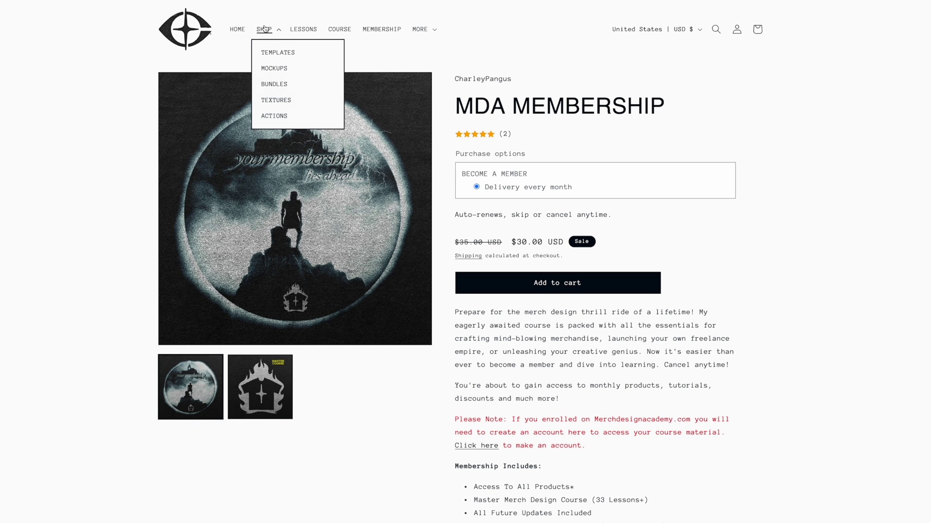
left_click(274, 68)
scroll(473, 117, "down", 6)
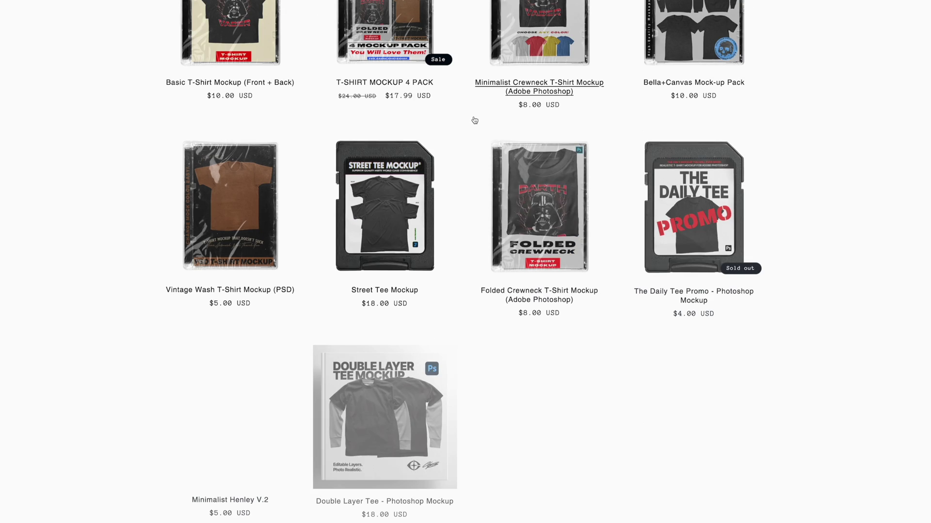
left_click(395, 263)
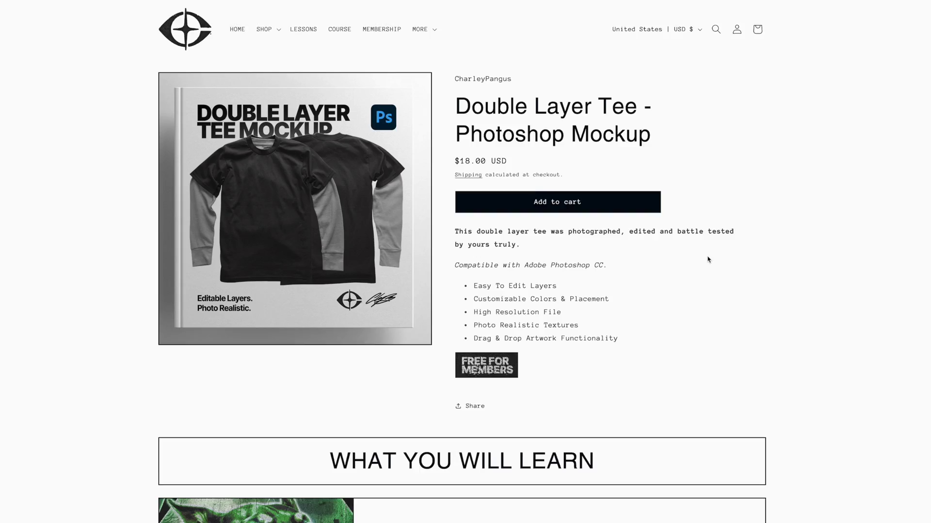
scroll(709, 260, "down", 1)
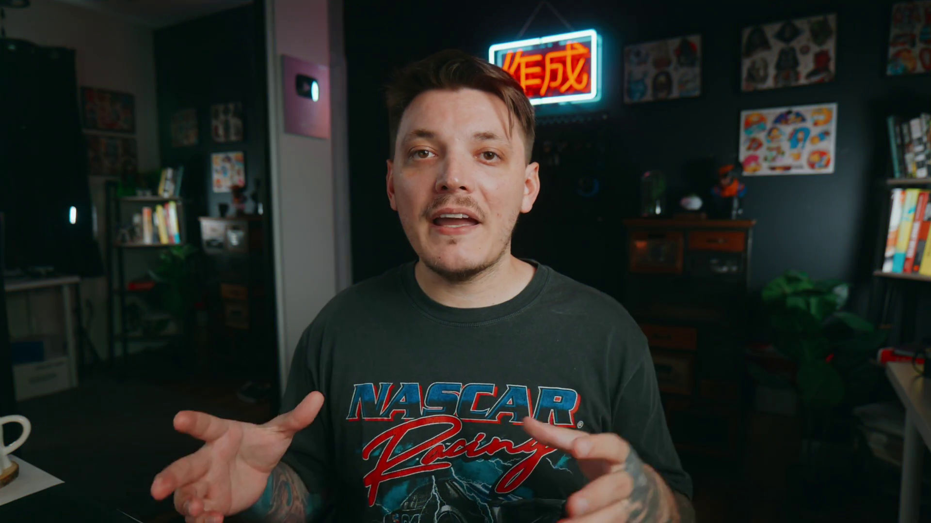